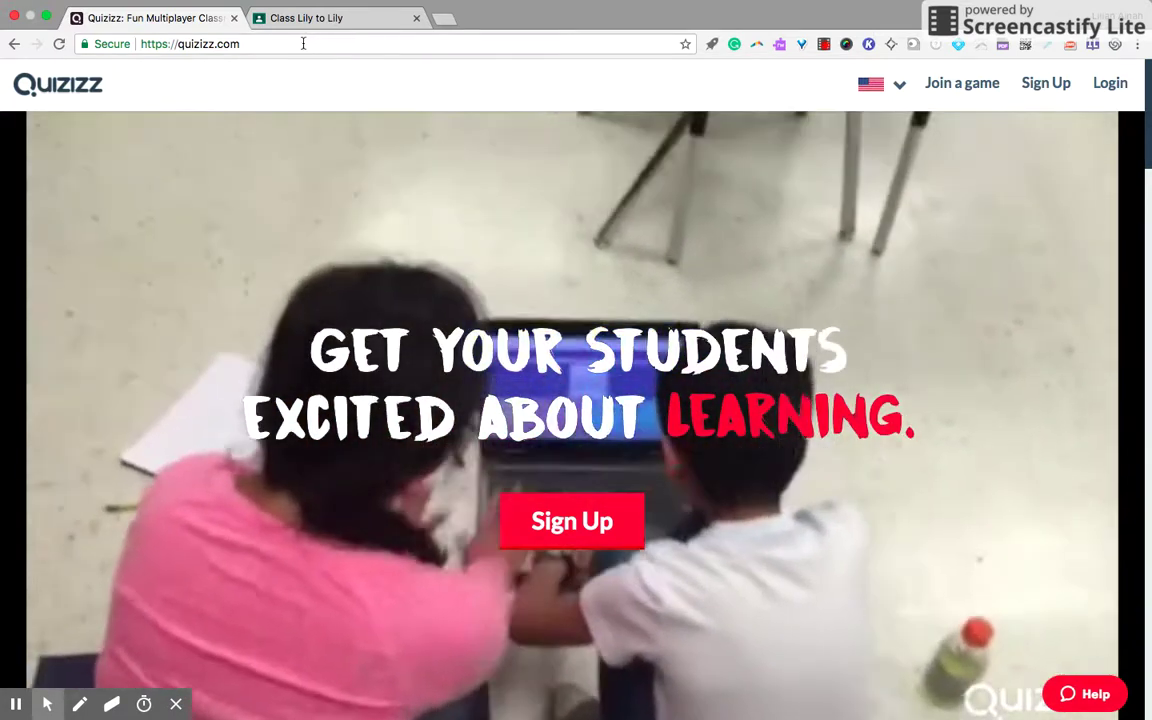
# Step: Go from the quizizz.com landing page to the Quizizz login page
pyautogui.click(250, 44)
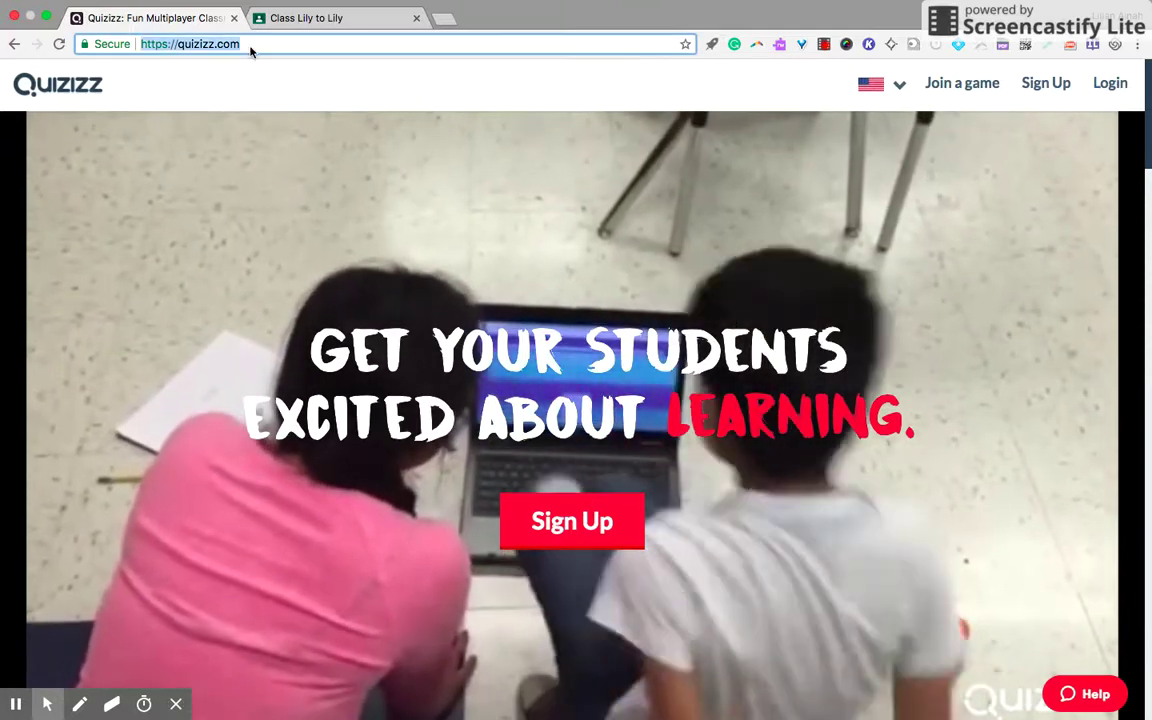
pyautogui.click(769, 257)
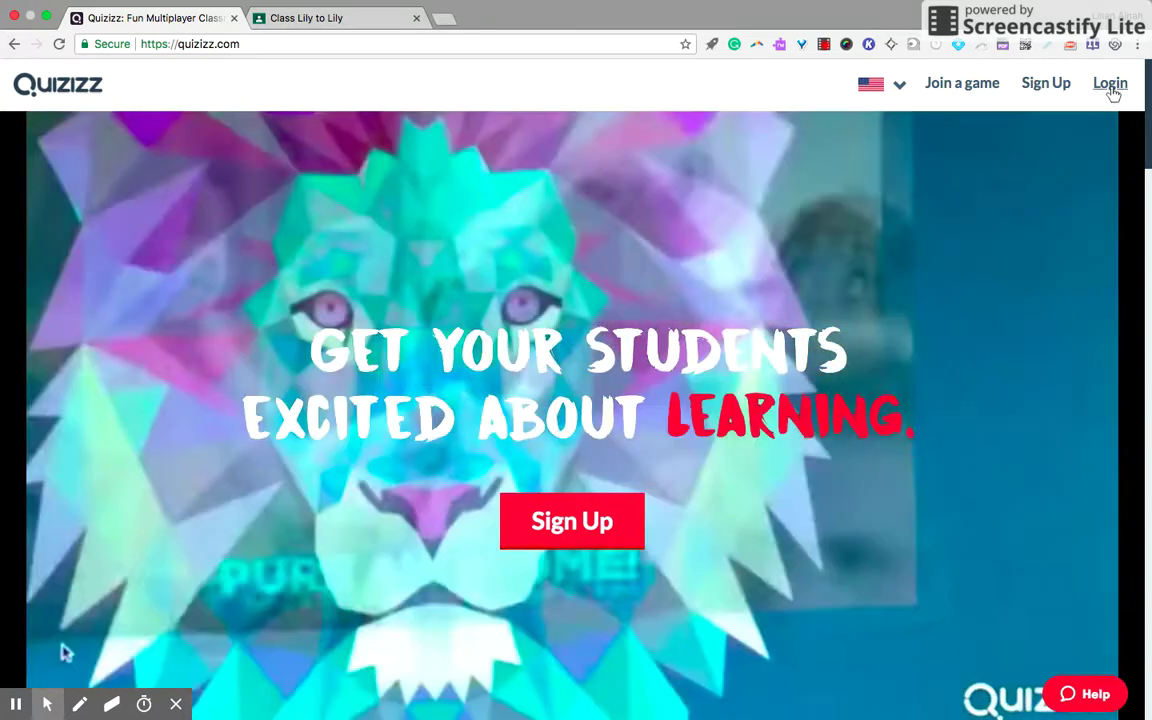
pyautogui.click(1110, 88)
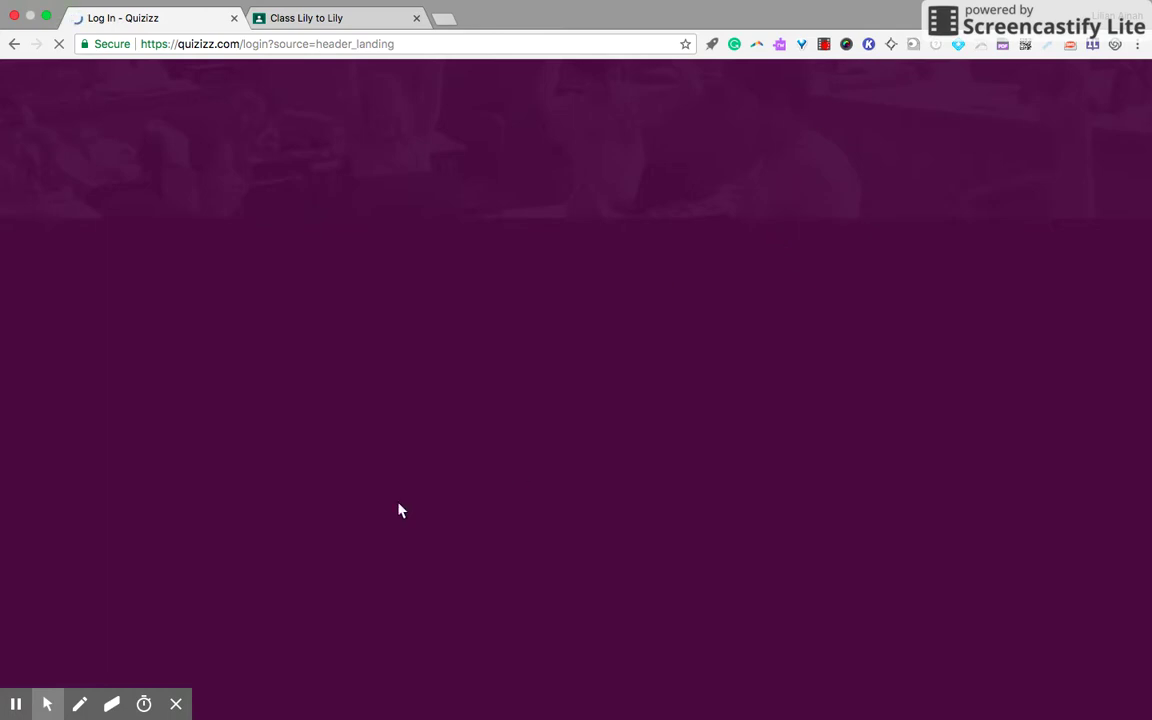
# Step: Sign in with the teacher's Google account and browse the quiz search page
pyautogui.click(16, 704)
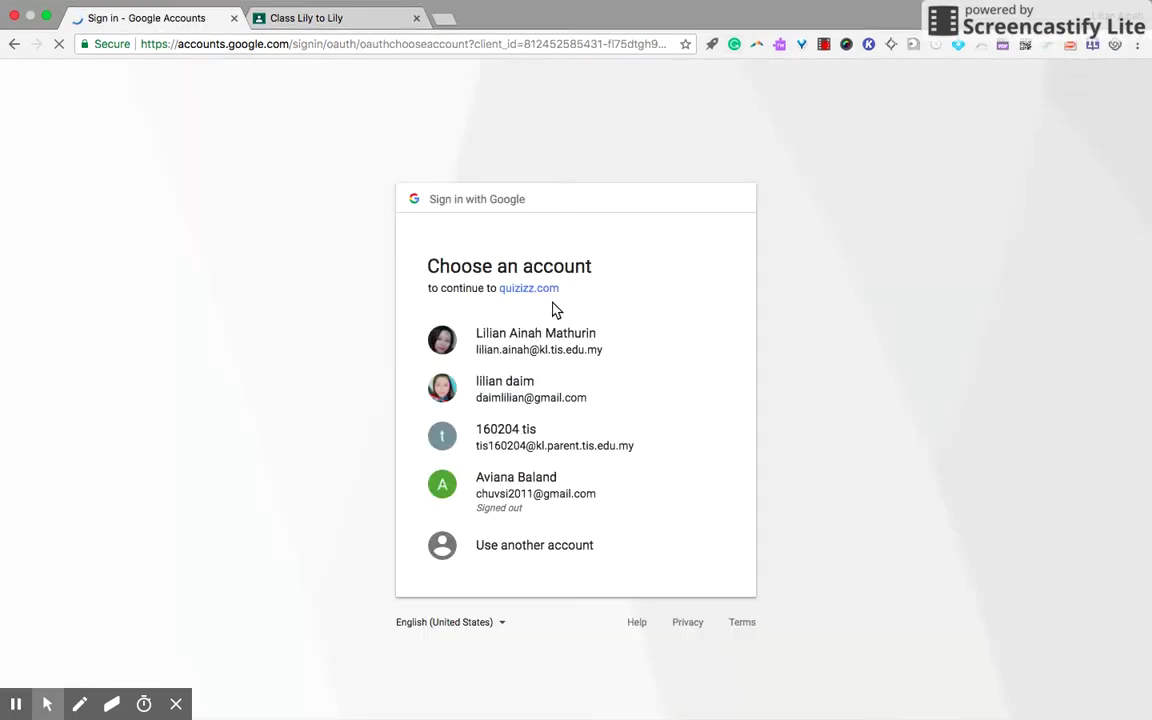
pyautogui.click(541, 345)
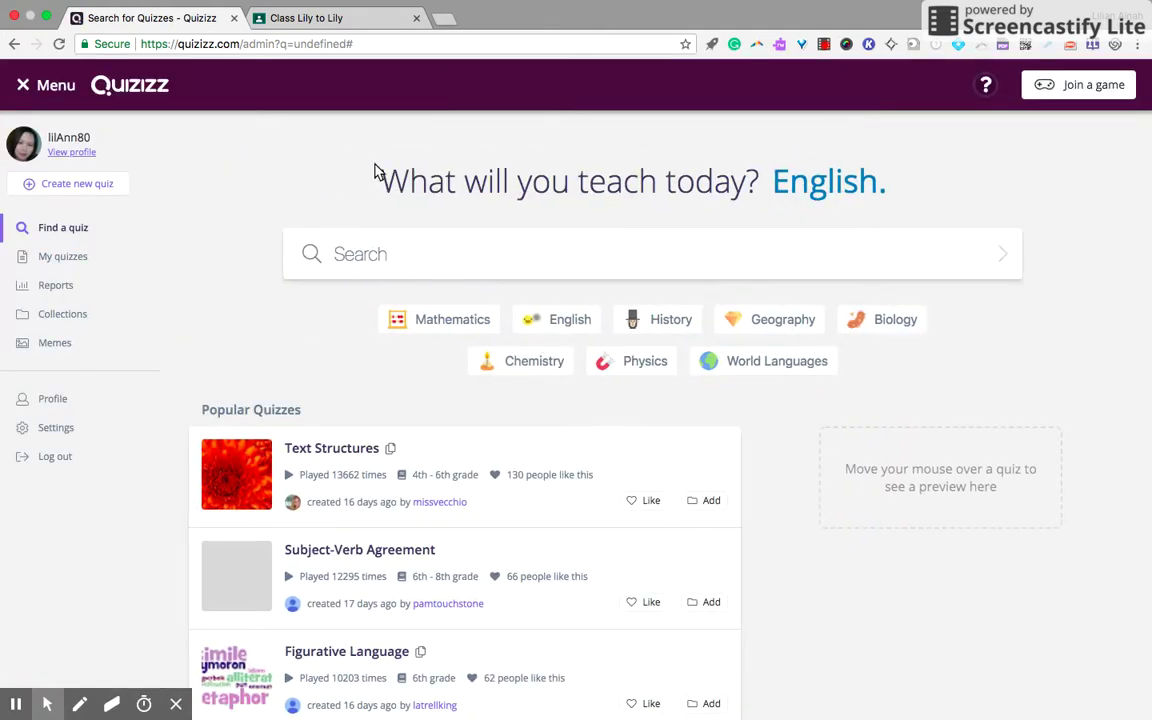
pyautogui.scroll(-5, 641, 232)
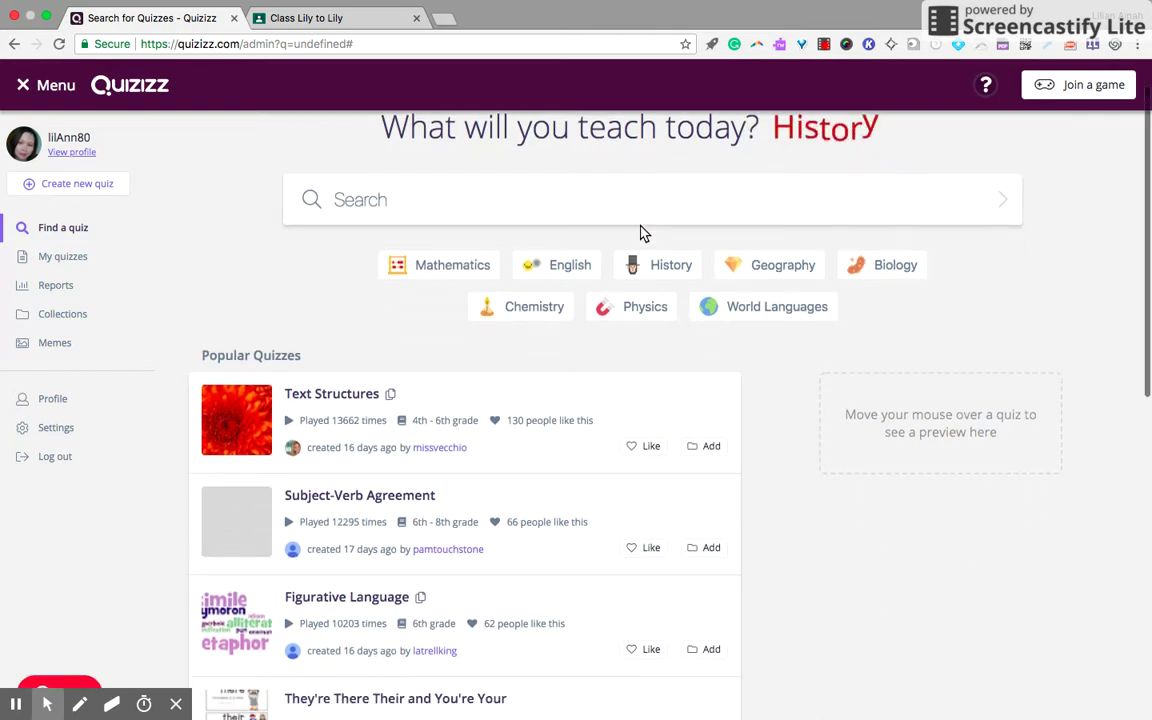
pyautogui.scroll(-3, 641, 232)
pyautogui.scroll(8, 643, 231)
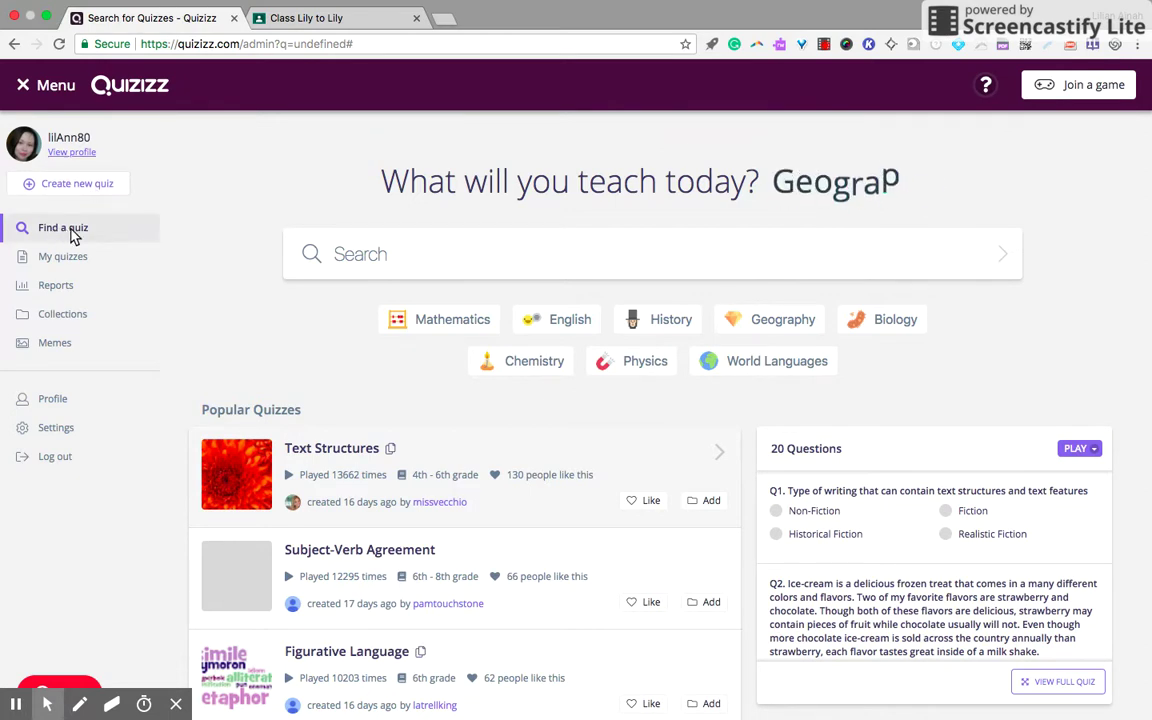
# Step: Search quizzes for 'punctuation' and browse the 3032 results
pyautogui.click(442, 255)
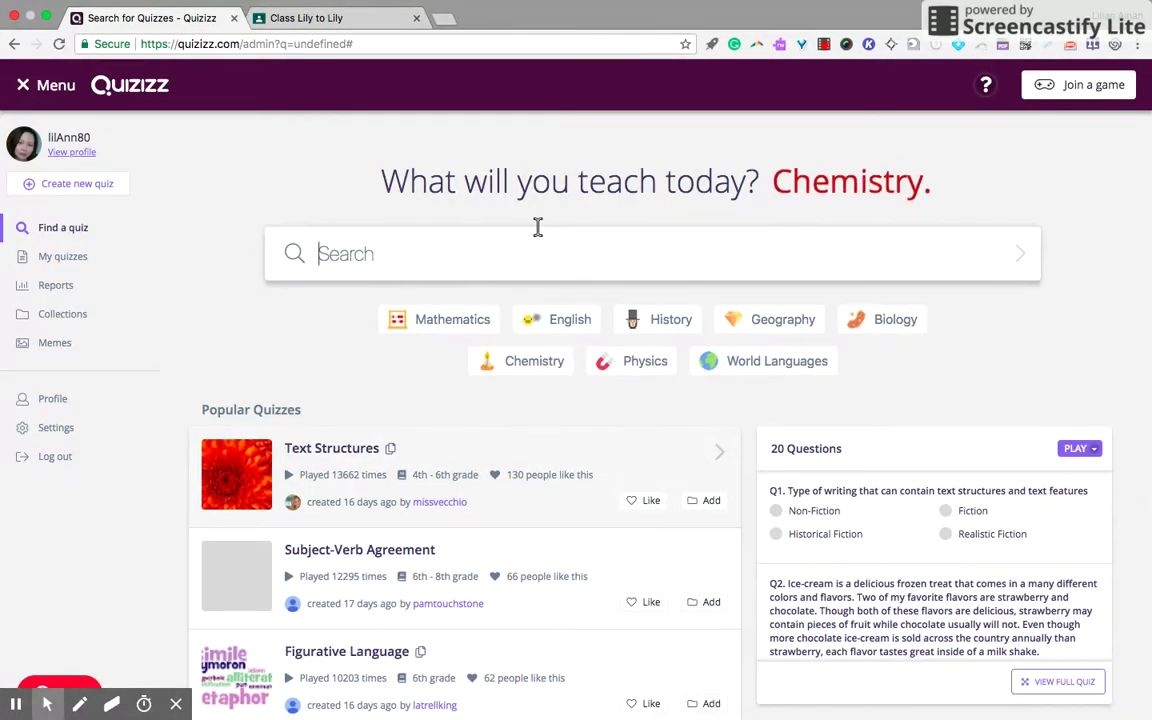
pyautogui.write('punctuation')
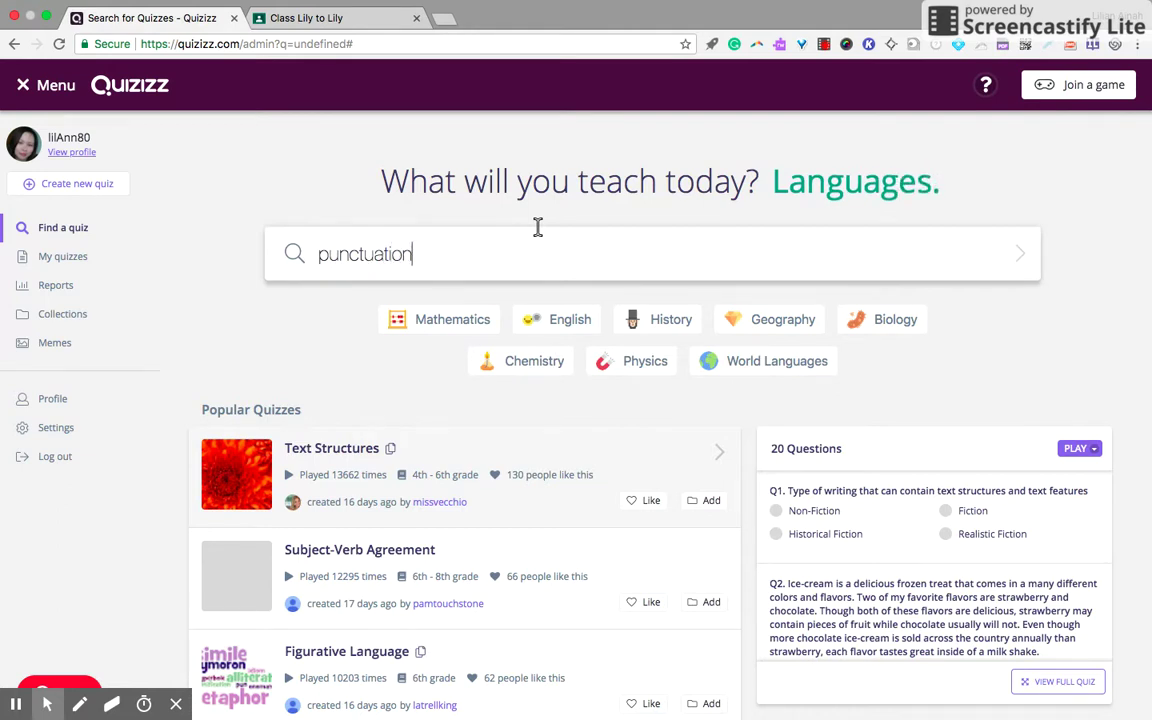
pyautogui.press('Return')
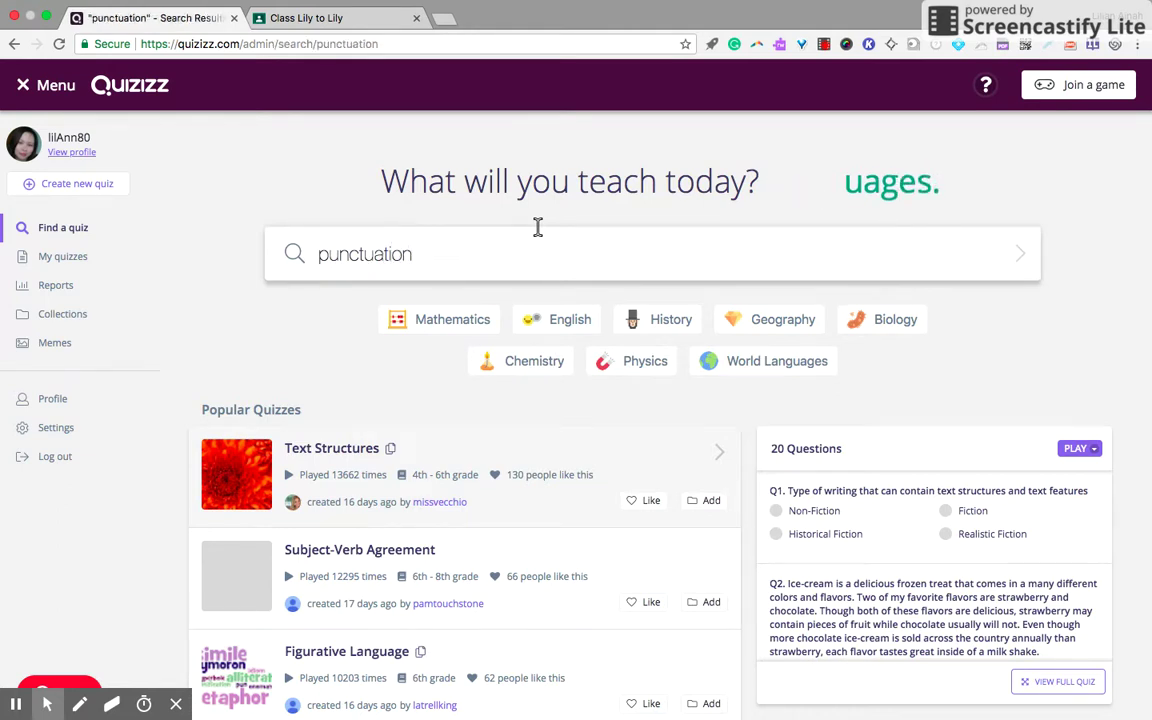
pyautogui.scroll(-5, 528, 497)
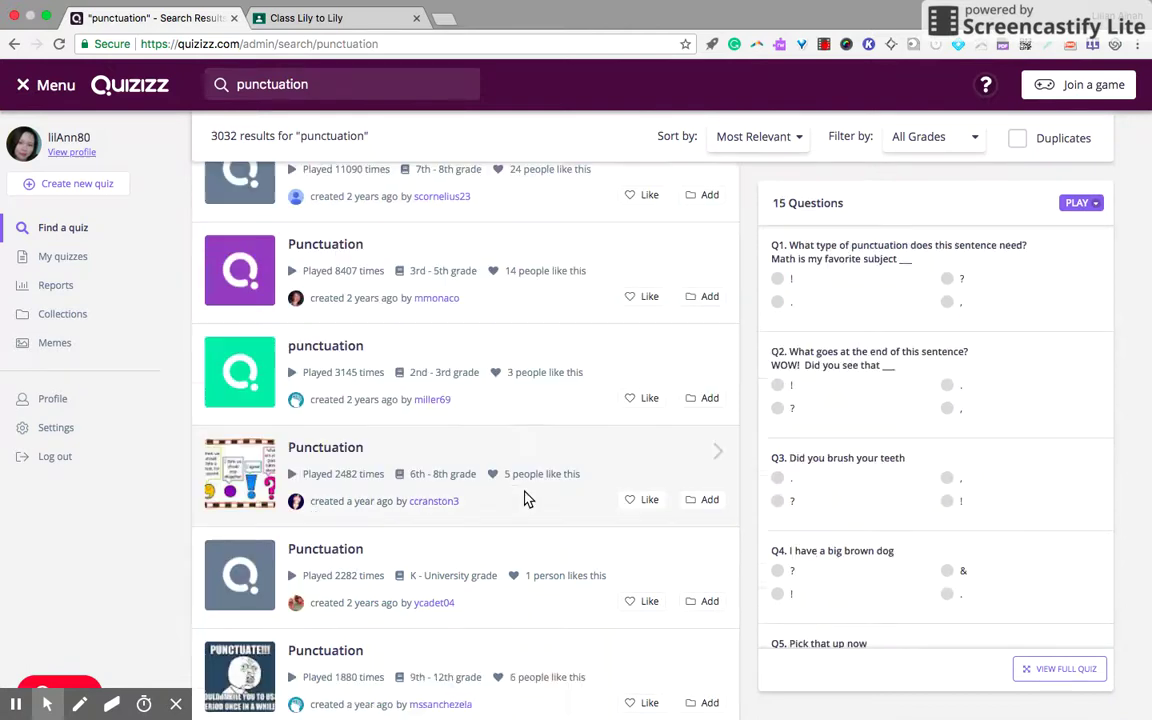
pyautogui.scroll(-1, 526, 497)
pyautogui.scroll(5, 527, 498)
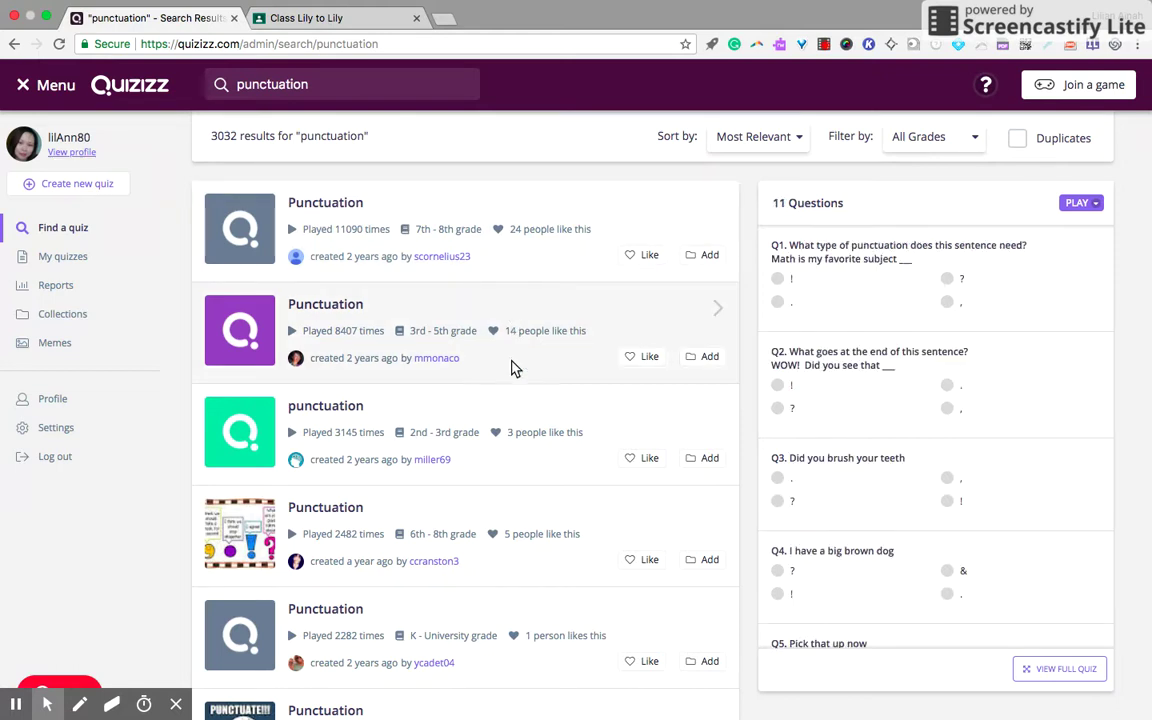
# Step: Open the 11-question grades 3–5 Punctuation quiz and look through its questions
pyautogui.click(487, 342)
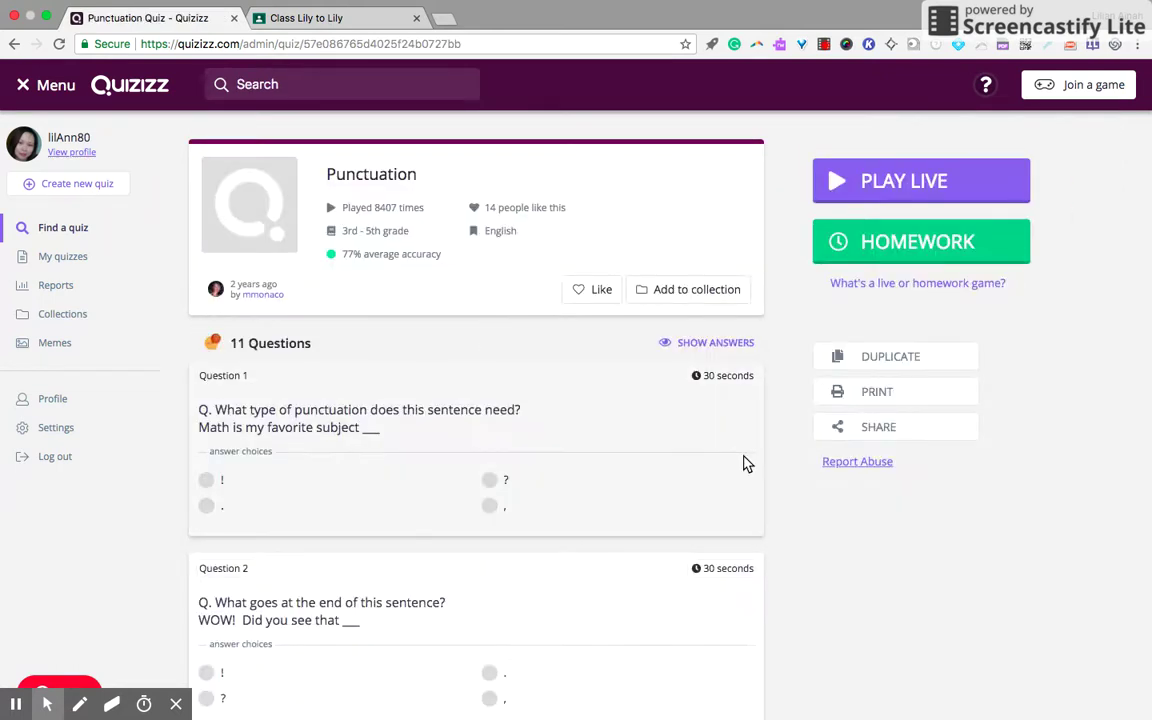
pyautogui.scroll(-2, 681, 440)
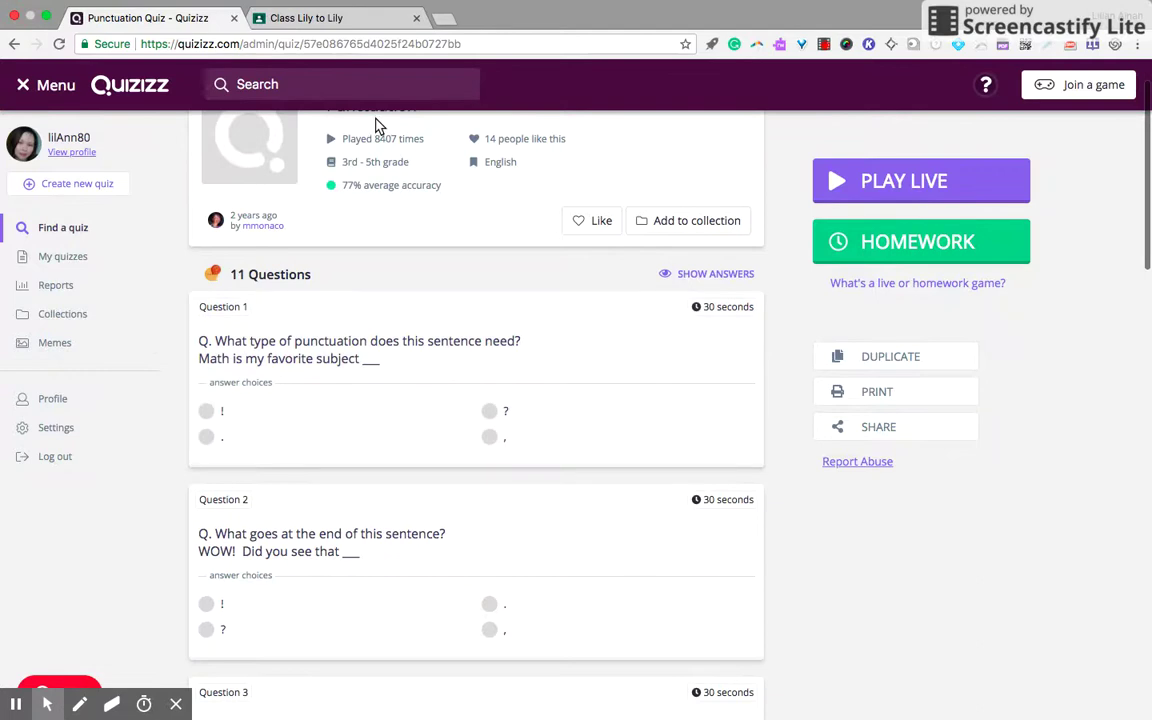
pyautogui.scroll(-3, 609, 450)
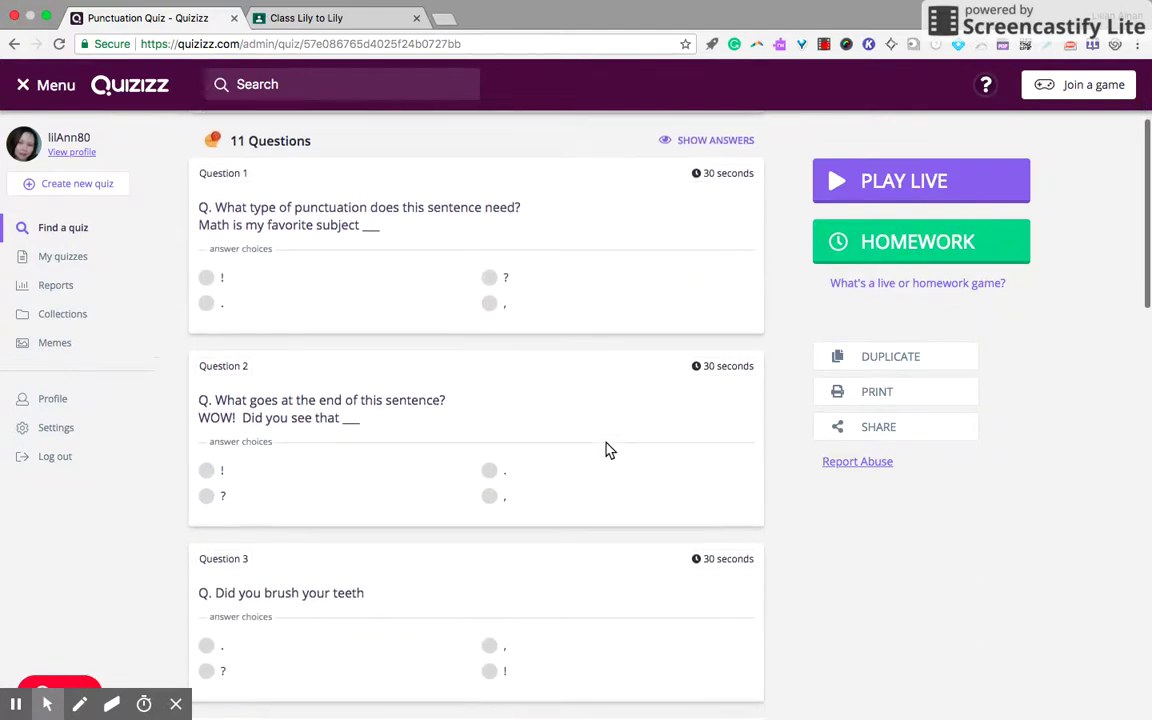
pyautogui.scroll(1, 609, 450)
pyautogui.scroll(-10, 609, 450)
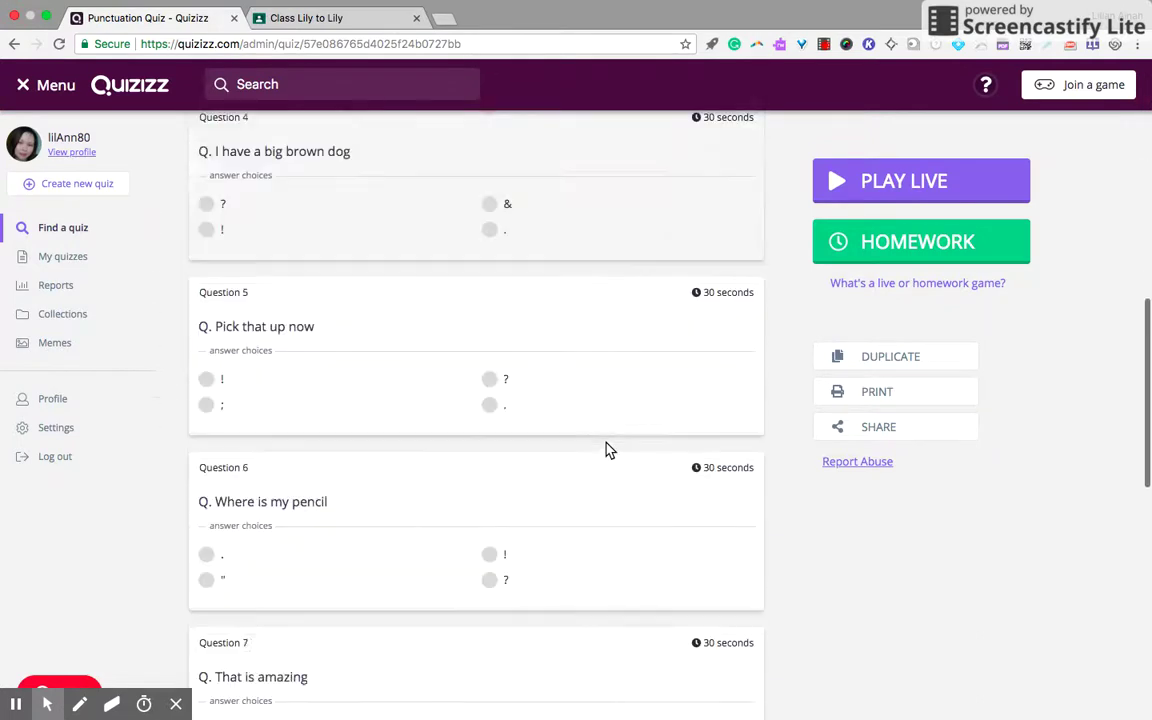
pyautogui.scroll(-10, 609, 450)
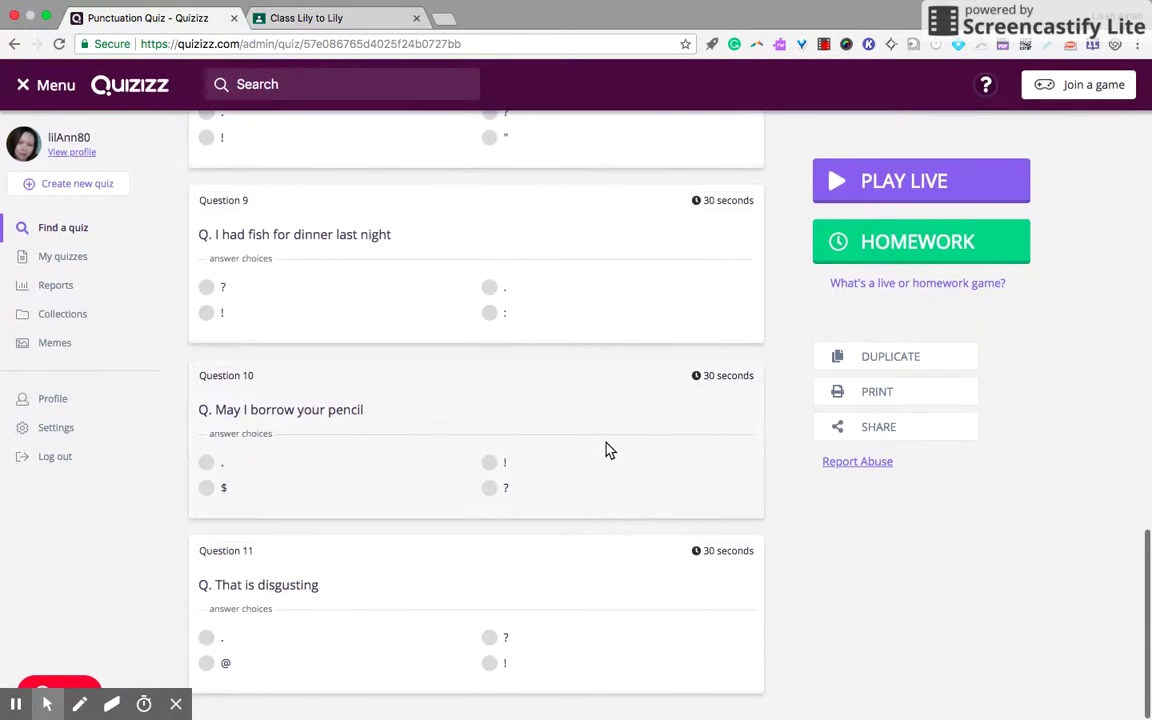
pyautogui.scroll(8, 609, 450)
pyautogui.scroll(10, 609, 450)
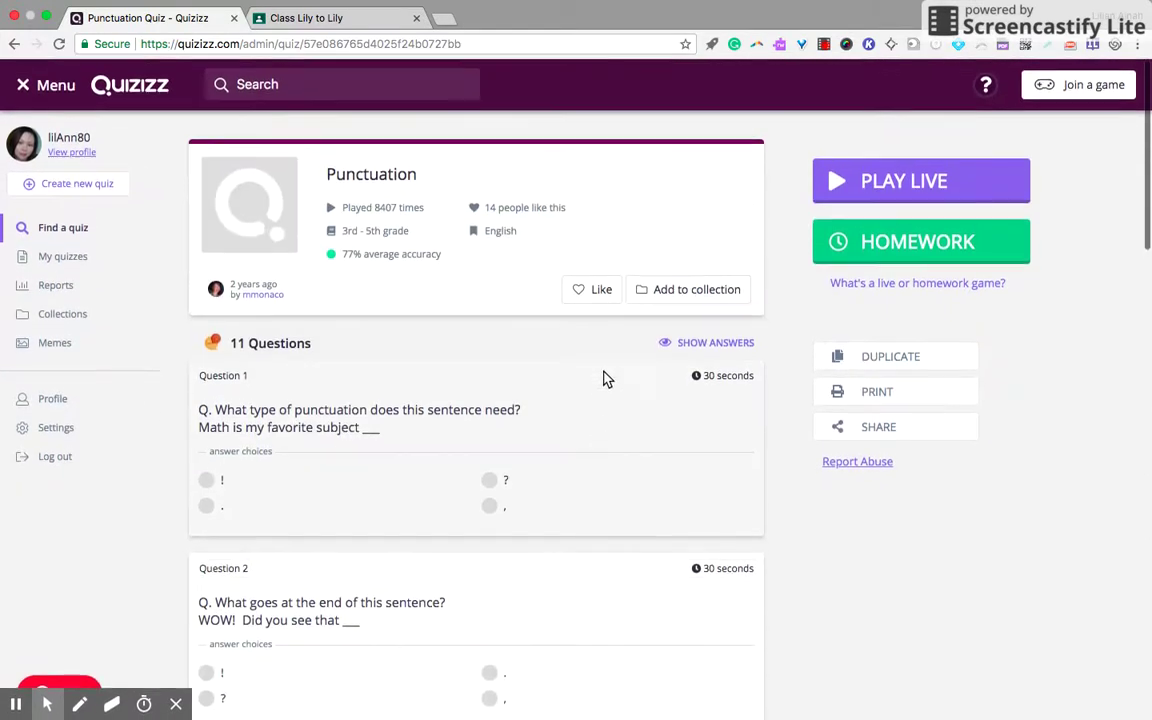
pyautogui.scroll(-1, 907, 570)
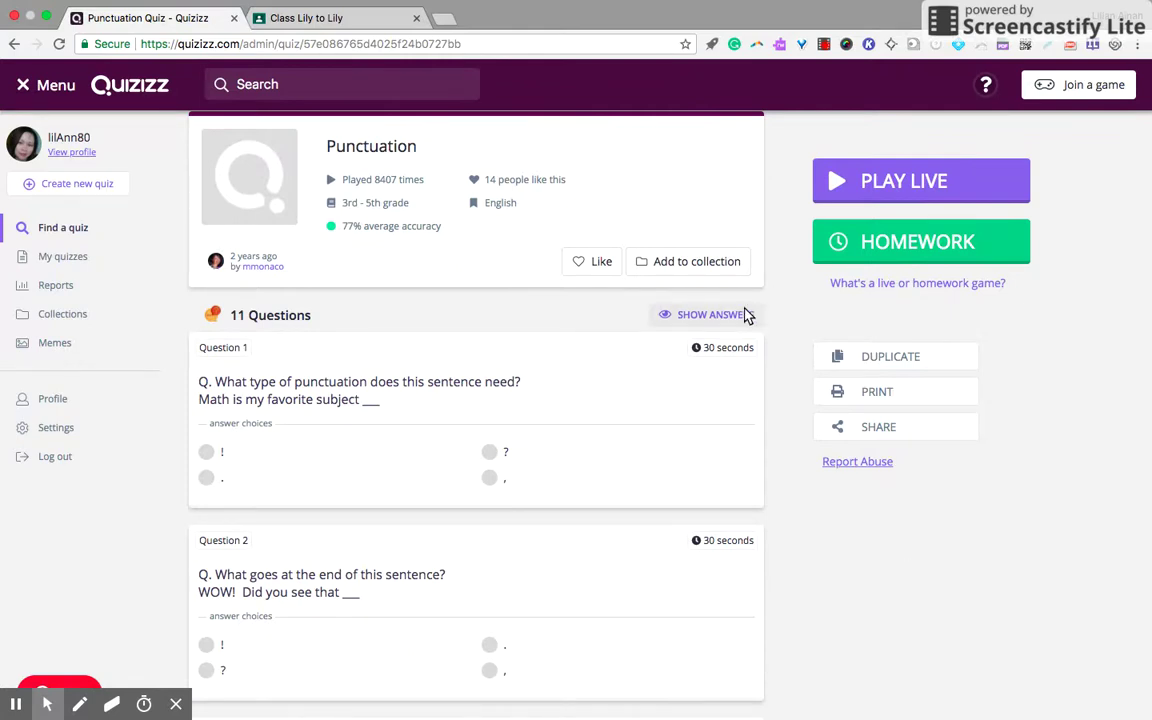
pyautogui.scroll(-1, 800, 545)
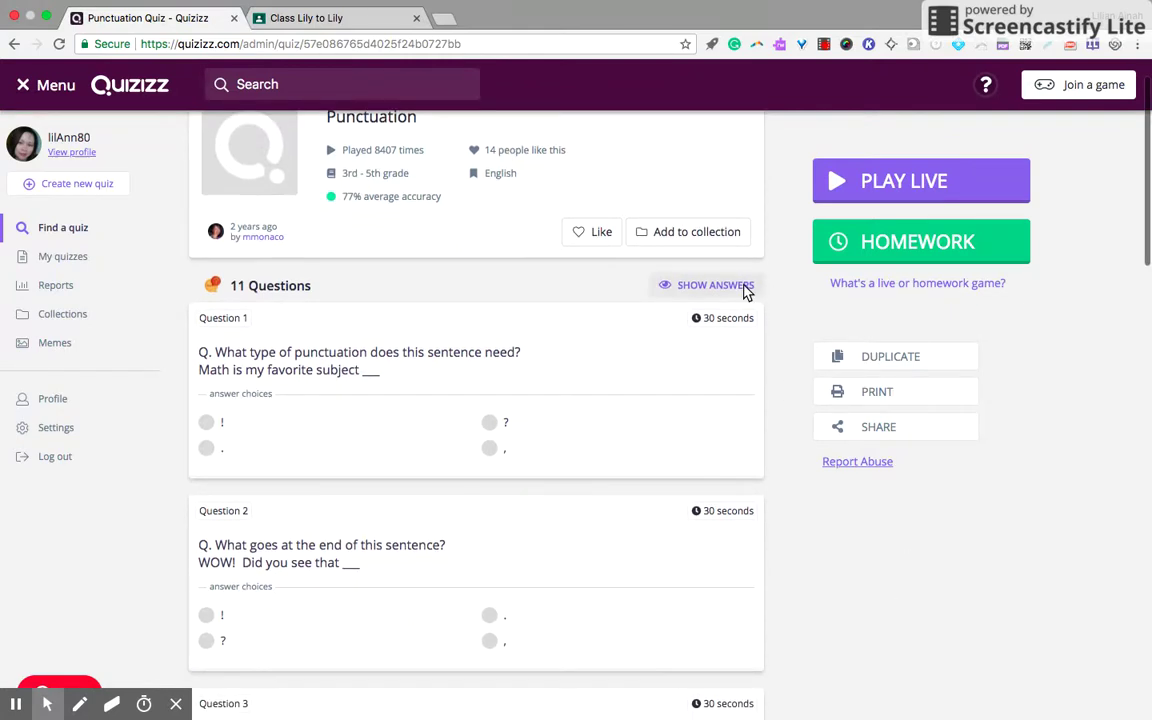
# Step: Show the correct answers to check them, then hide them again
pyautogui.click(745, 287)
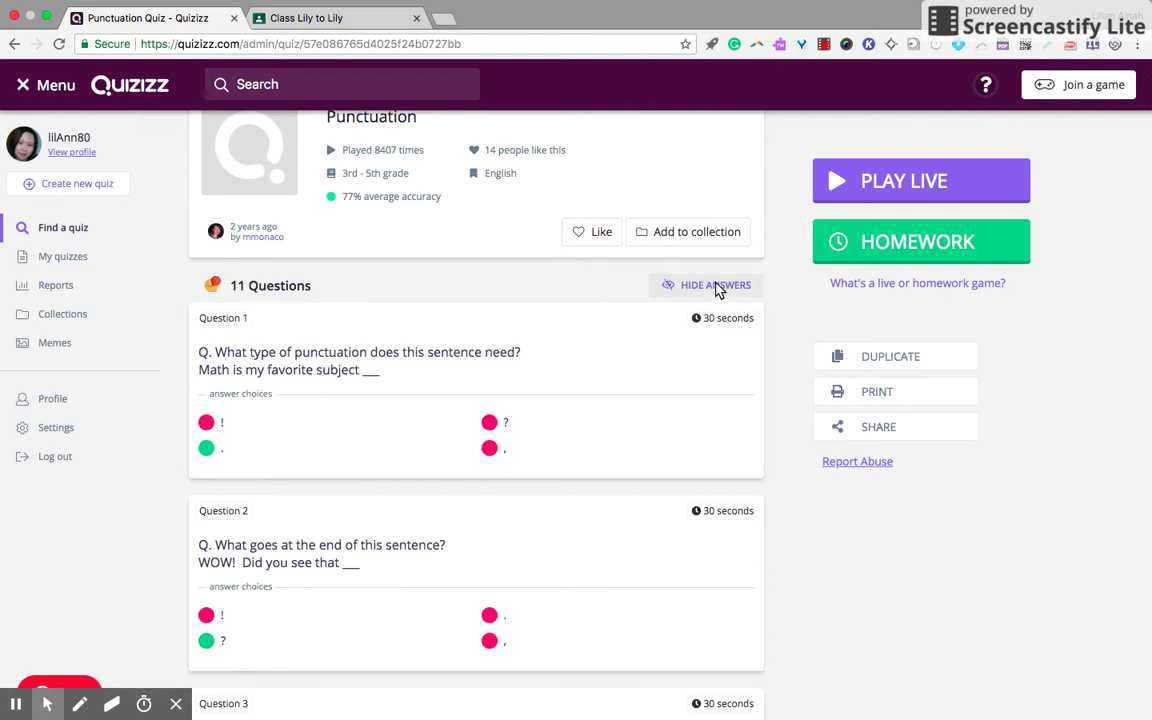
pyautogui.scroll(-10, 708, 389)
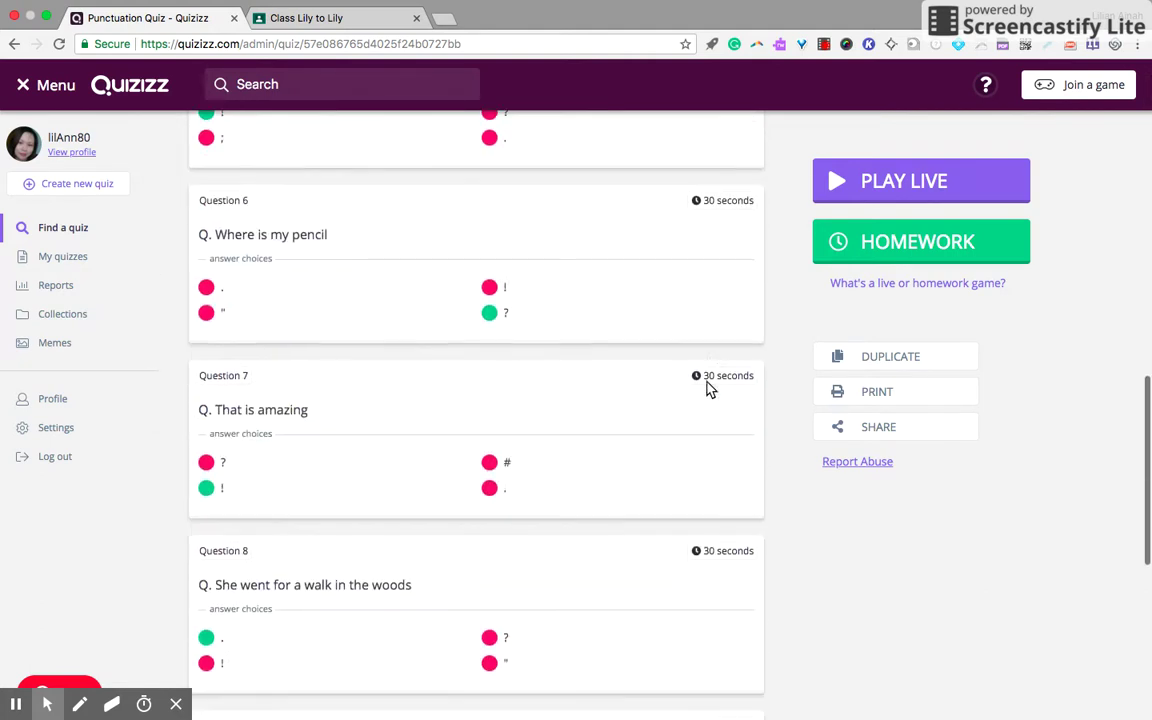
pyautogui.scroll(12, 708, 389)
pyautogui.click(728, 342)
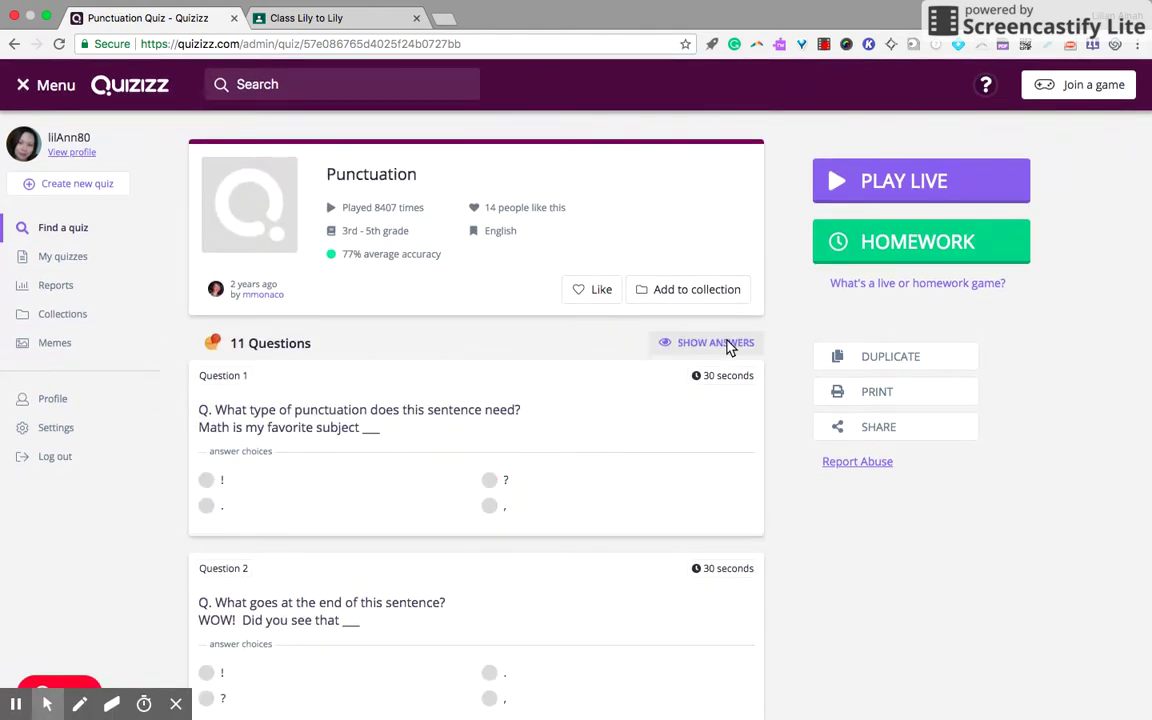
pyautogui.scroll(-1, 933, 620)
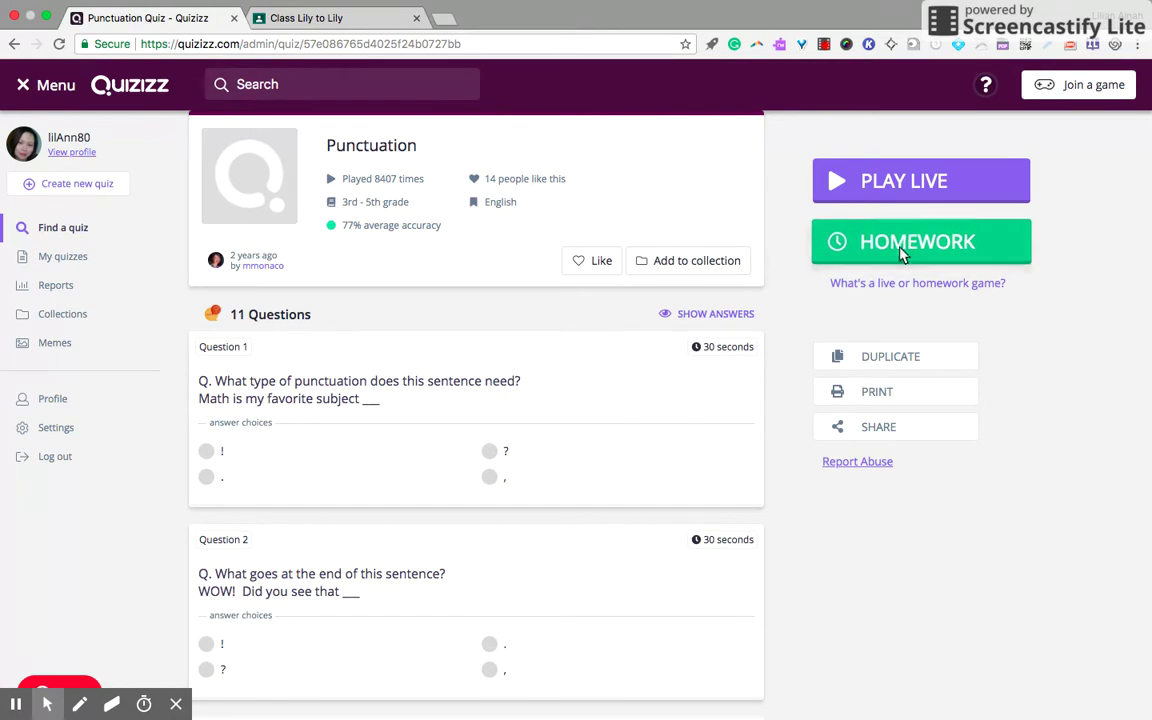
# Step: Assign the quiz as homework due Apr 17th at 10:30 PM and start the game
pyautogui.click(968, 255)
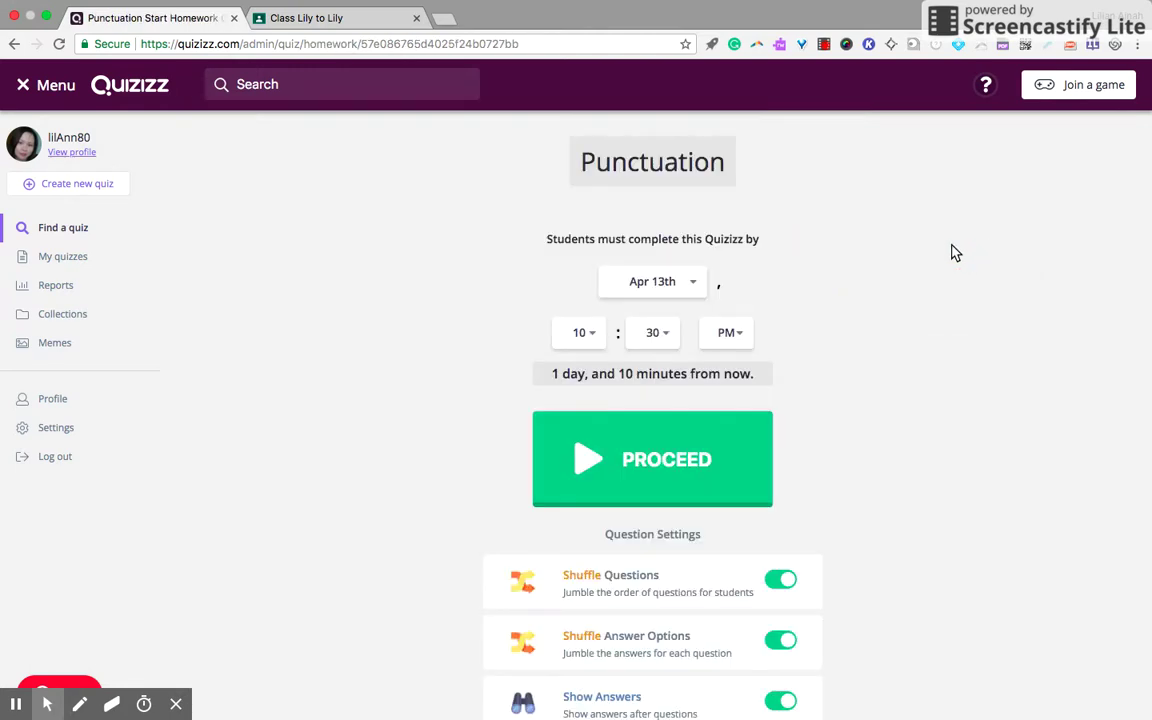
pyautogui.scroll(-1, 890, 313)
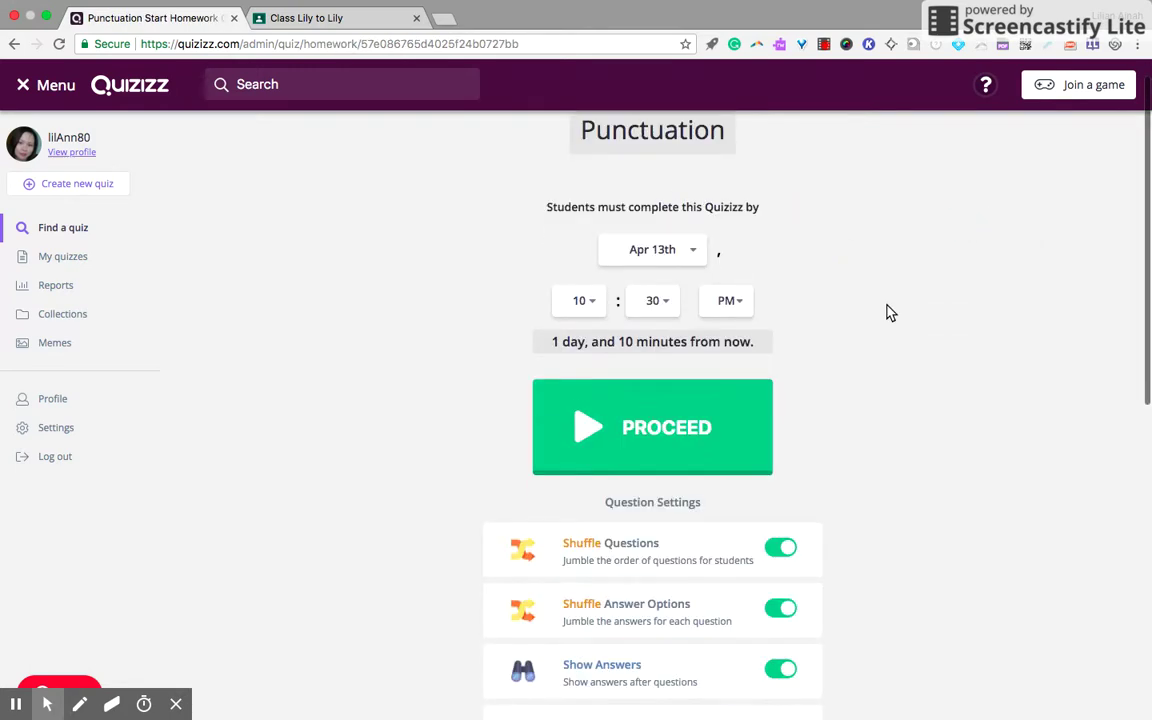
pyautogui.scroll(1, 890, 313)
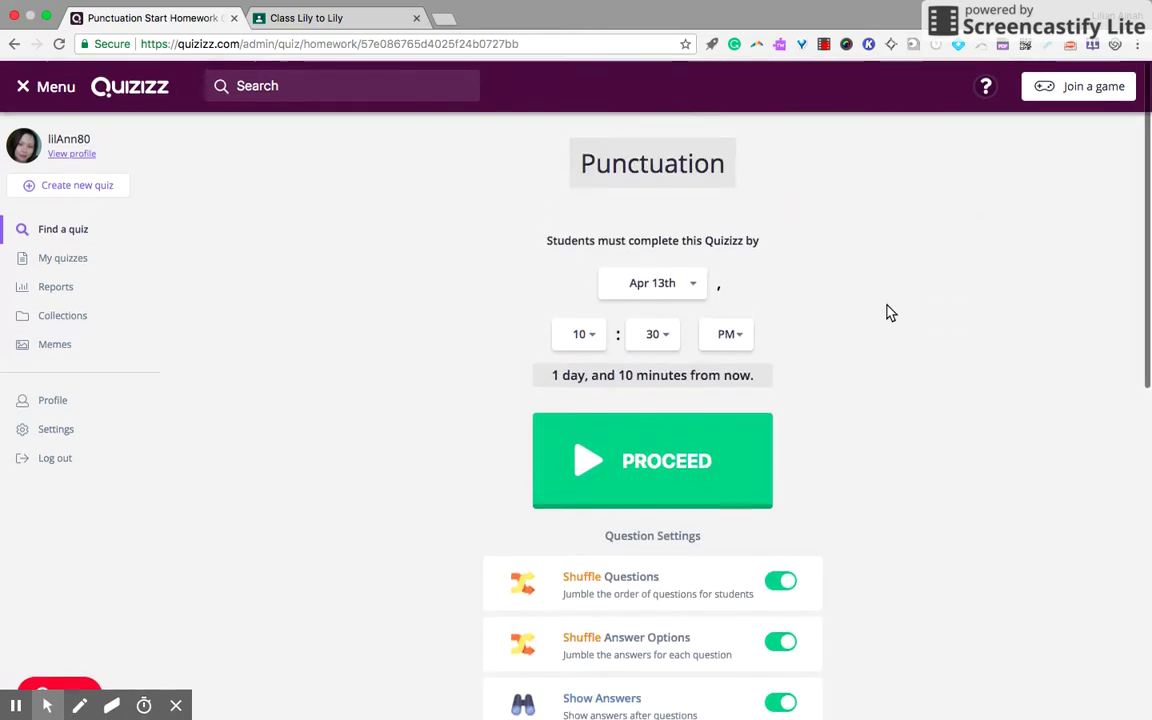
pyautogui.click(696, 284)
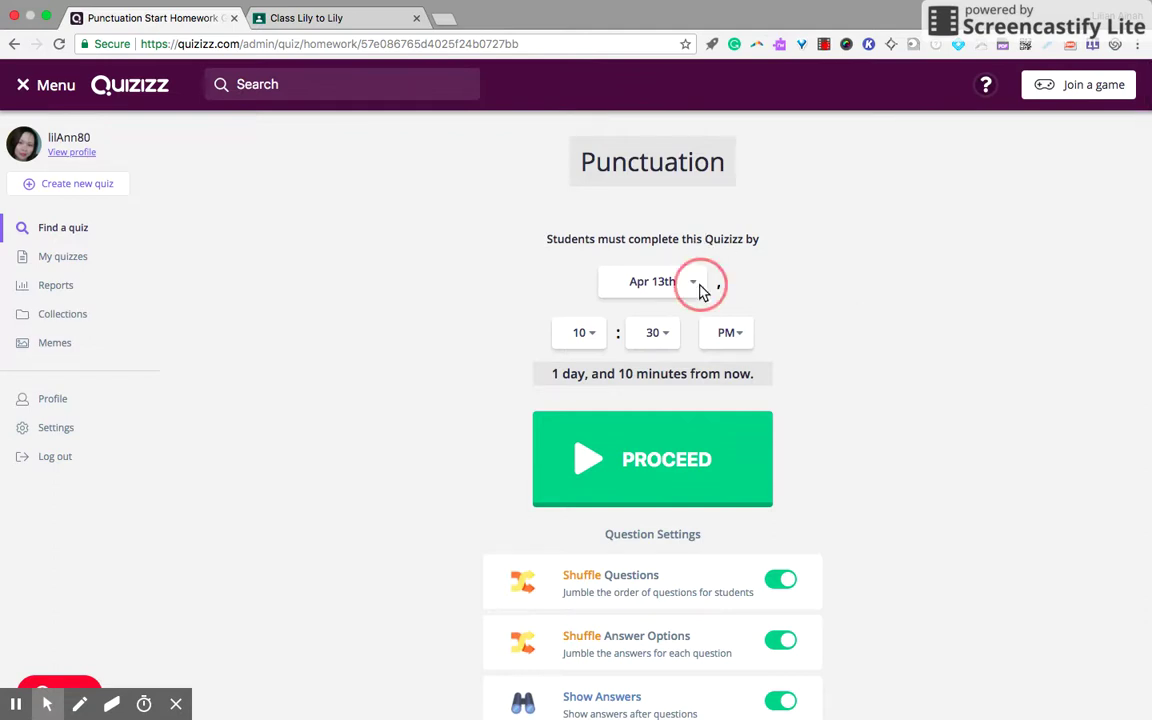
pyautogui.click(662, 490)
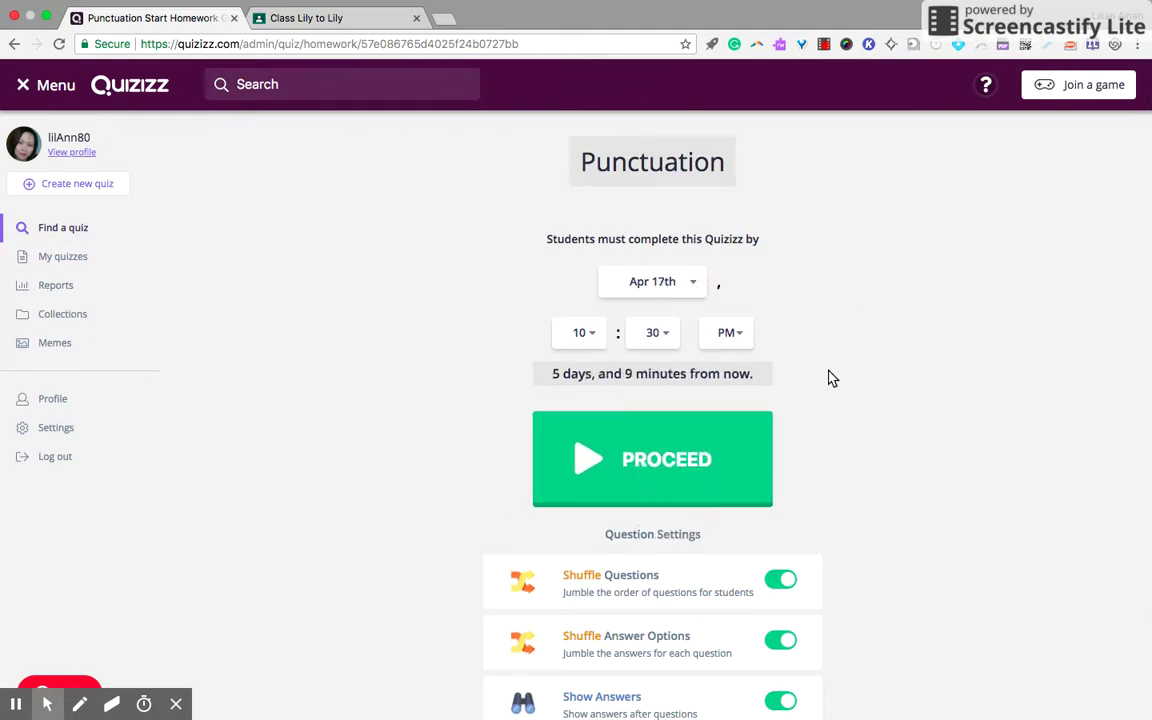
pyautogui.scroll(-1, 828, 378)
pyautogui.scroll(-5, 650, 393)
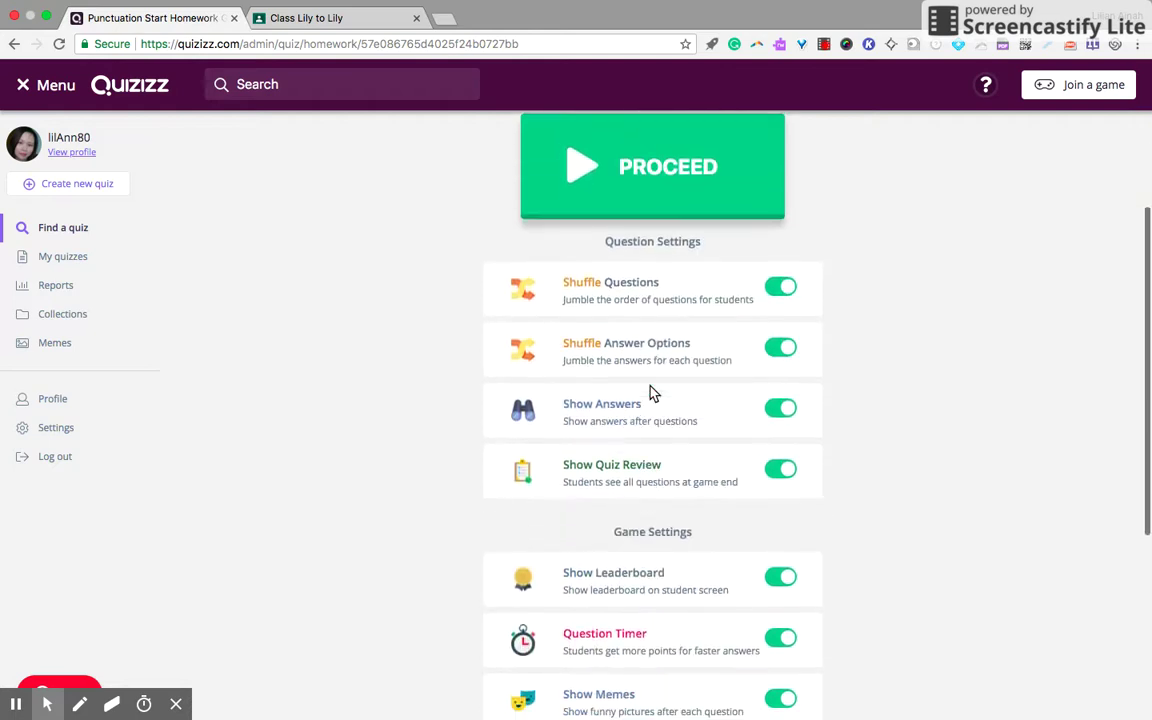
pyautogui.scroll(-1, 651, 393)
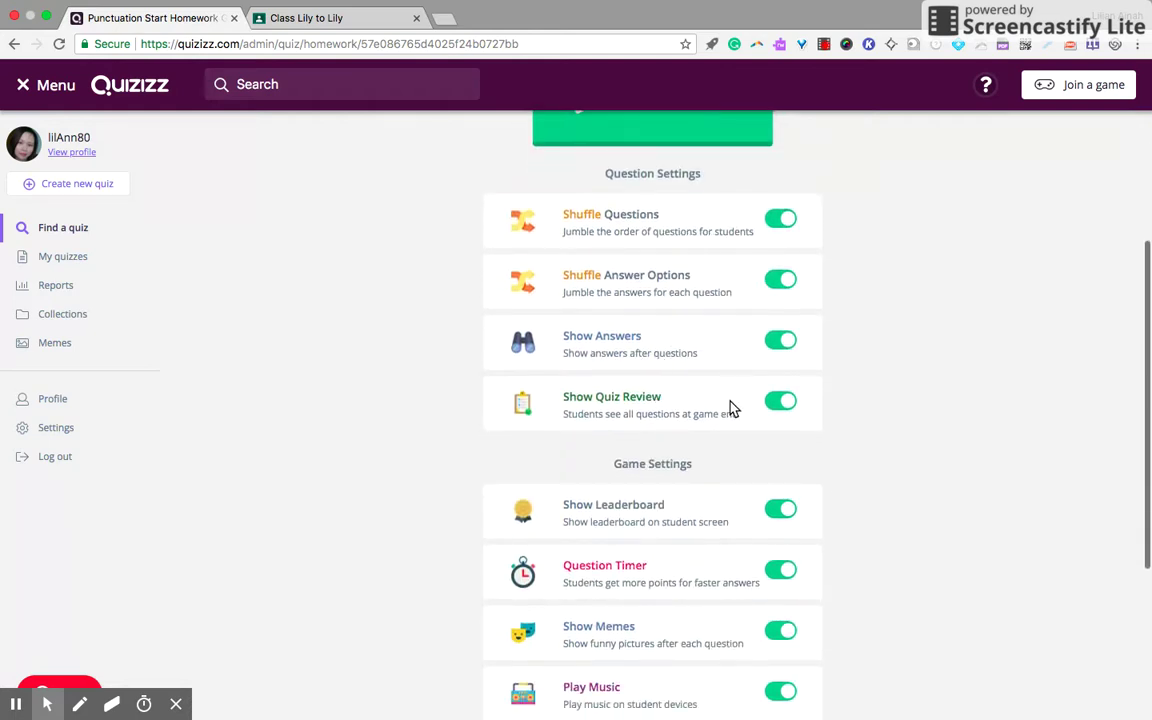
pyautogui.scroll(-1, 731, 408)
pyautogui.scroll(6, 731, 406)
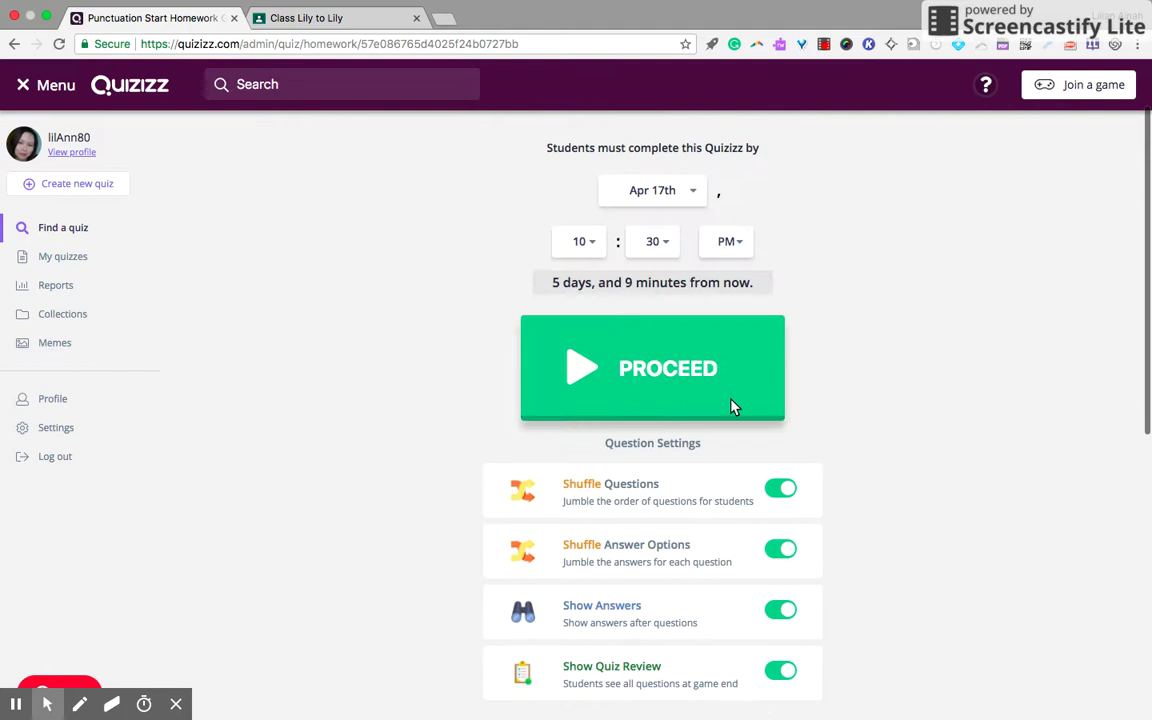
pyautogui.scroll(1, 731, 406)
pyautogui.click(703, 400)
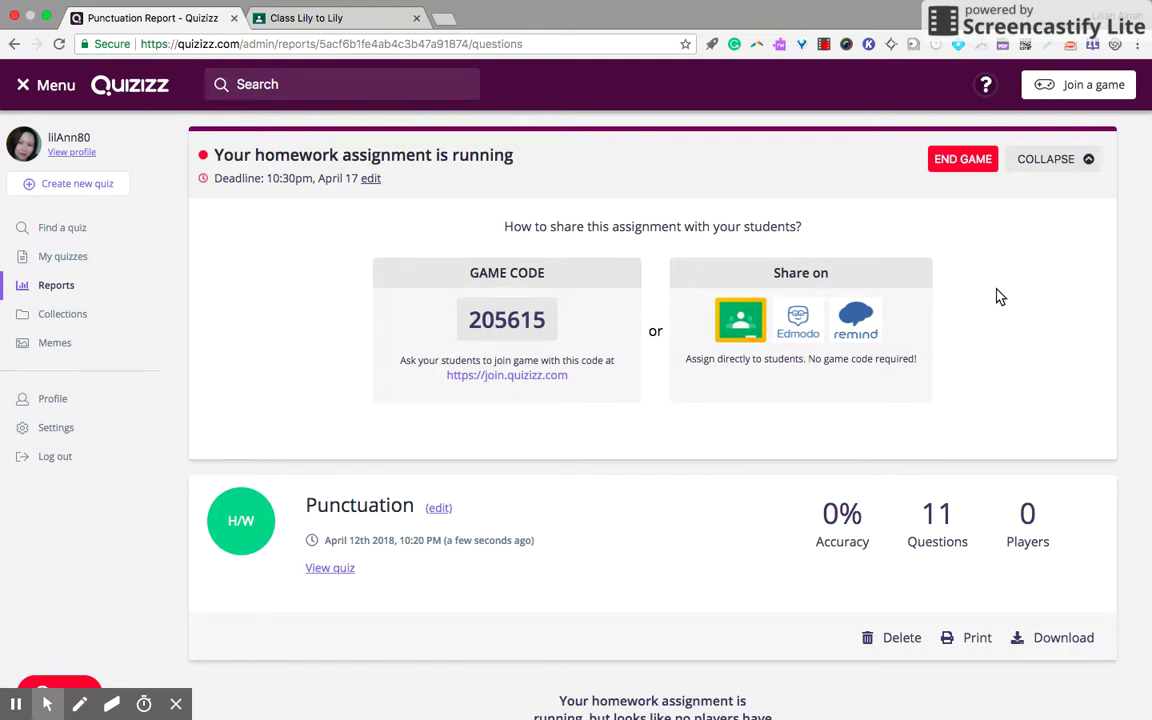
# Step: Share to Google Classroom with title 'Punctuation' and description 'Click on the correct punctuation'
pyautogui.click(737, 330)
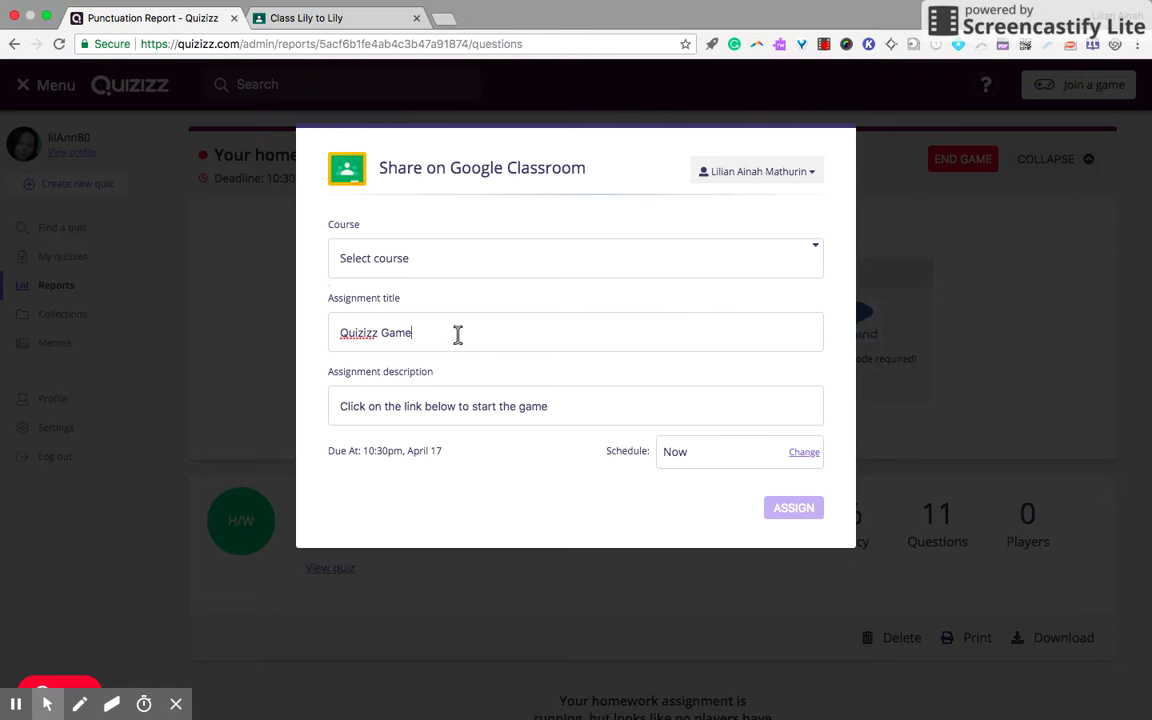
pyautogui.moveTo(417, 330); pyautogui.dragTo(331, 335)
pyautogui.write('Punctuation')
pyautogui.click(548, 406)
pyautogui.moveTo(550, 406); pyautogui.dragTo(345, 406)
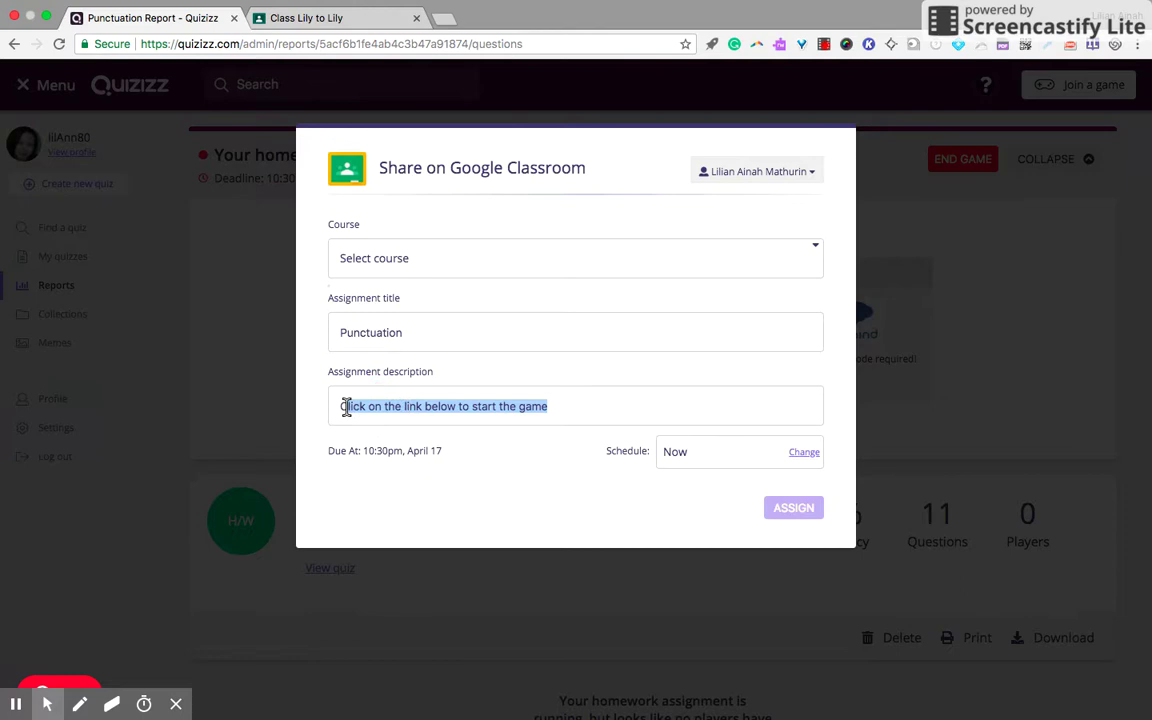
pyautogui.press('BackSpace')
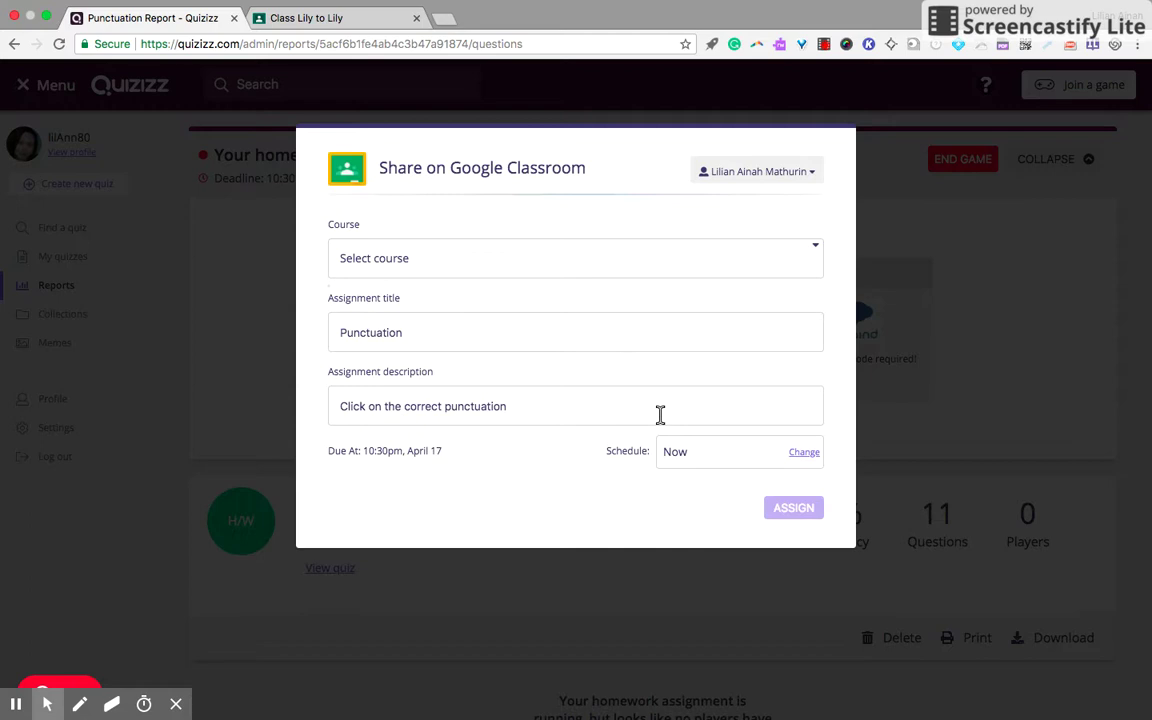
pyautogui.click(778, 508)
# Step: Assign it to the Class Lily to Lily course
pyautogui.click(628, 252)
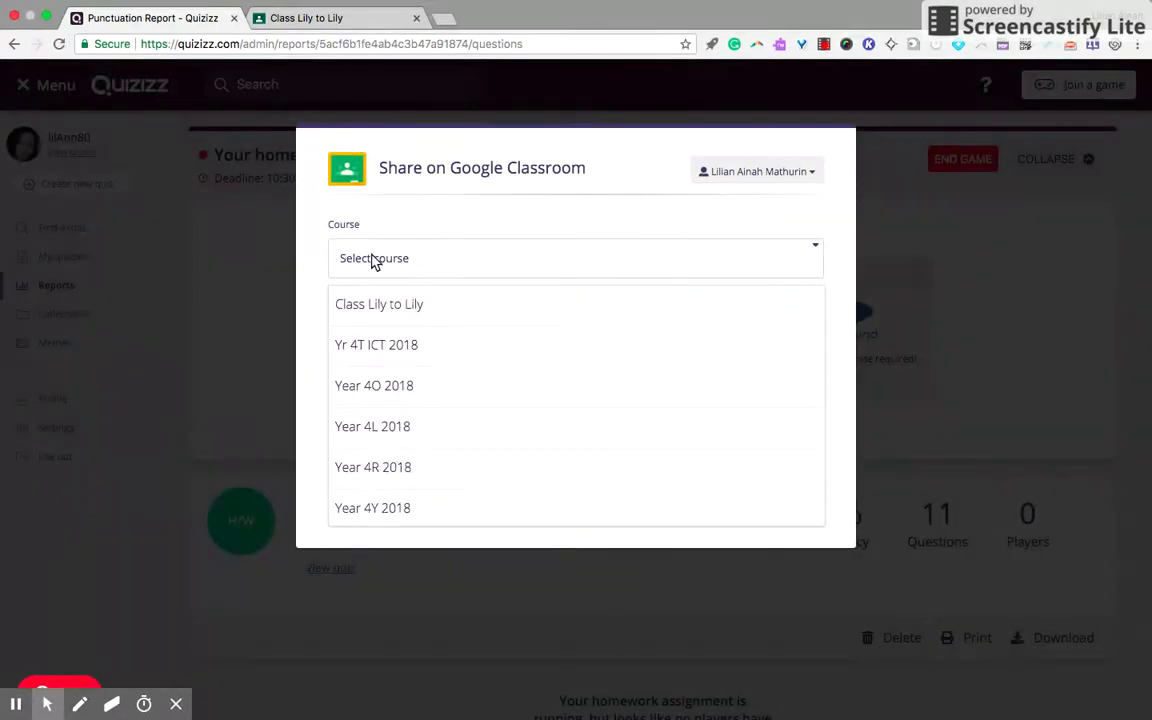
pyautogui.click(400, 305)
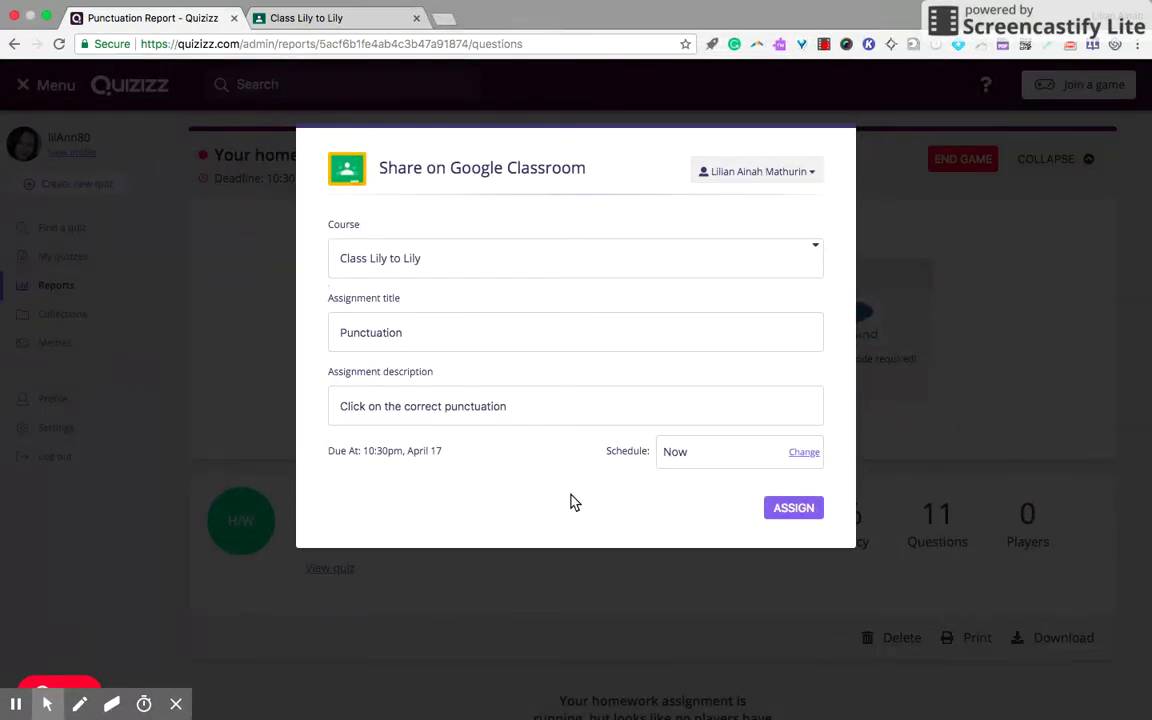
pyautogui.click(795, 509)
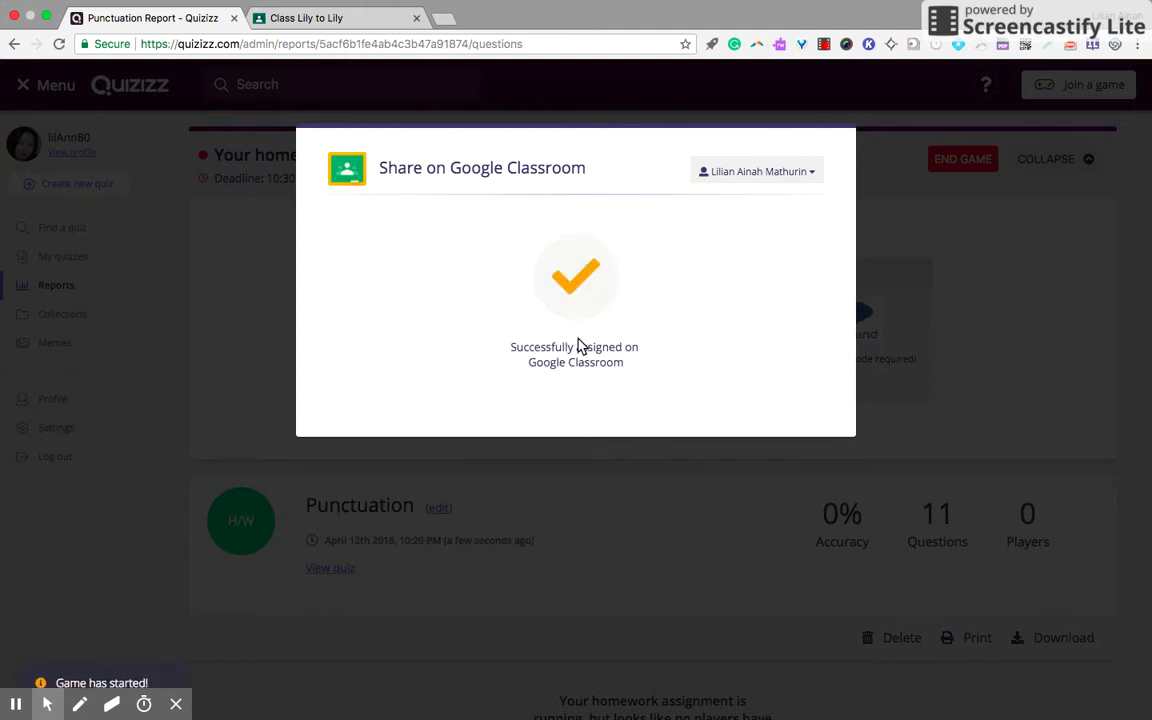
# Step: View the Classroom stream's new Punctuation post, due Apr 17 at 10:30 PM
pyautogui.click(339, 22)
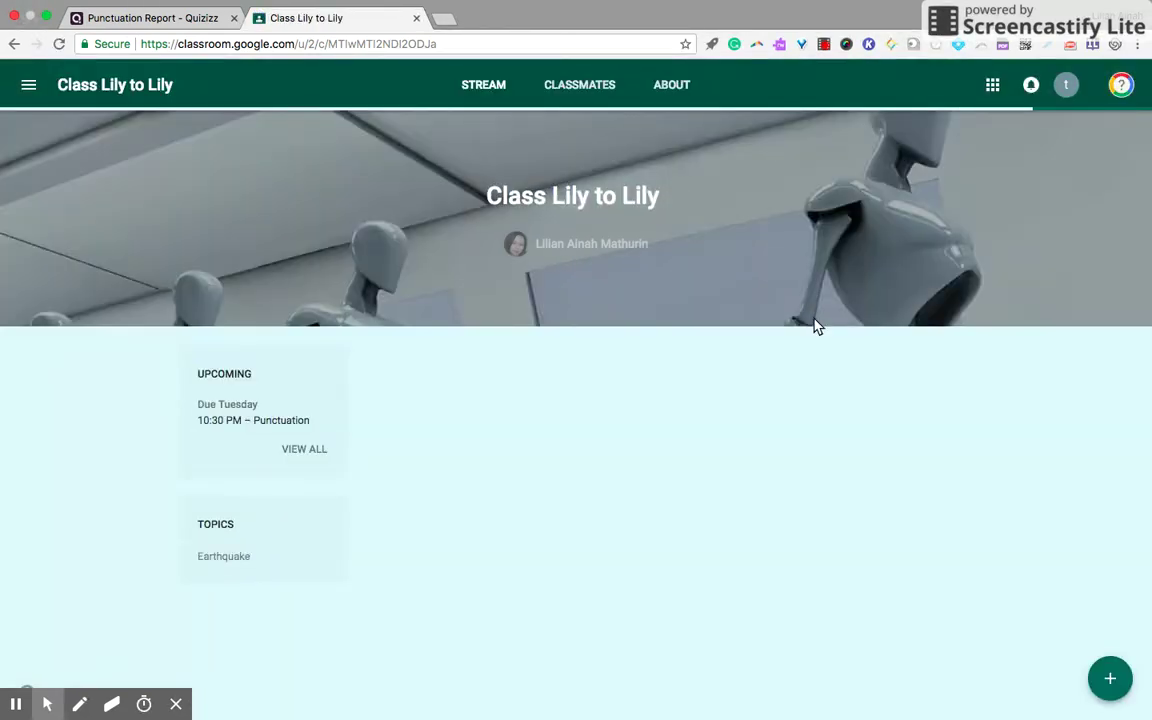
pyautogui.scroll(-1, 851, 396)
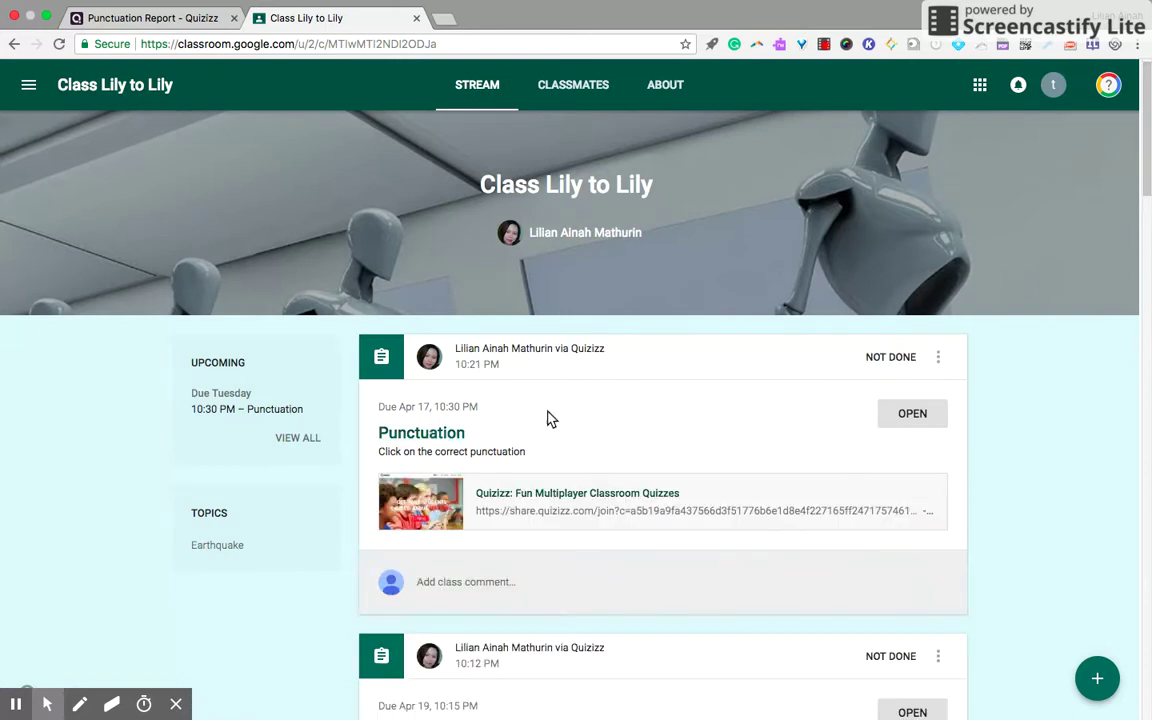
pyautogui.scroll(-2, 755, 437)
pyautogui.scroll(-1, 755, 437)
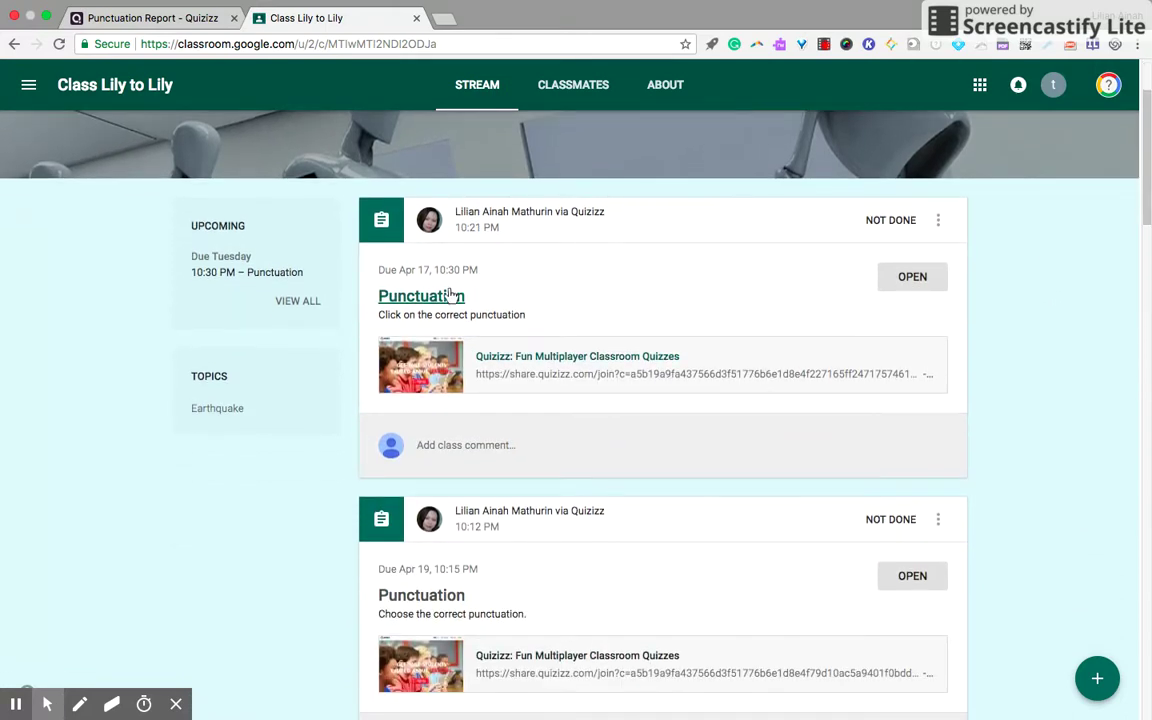
pyautogui.scroll(1, 683, 324)
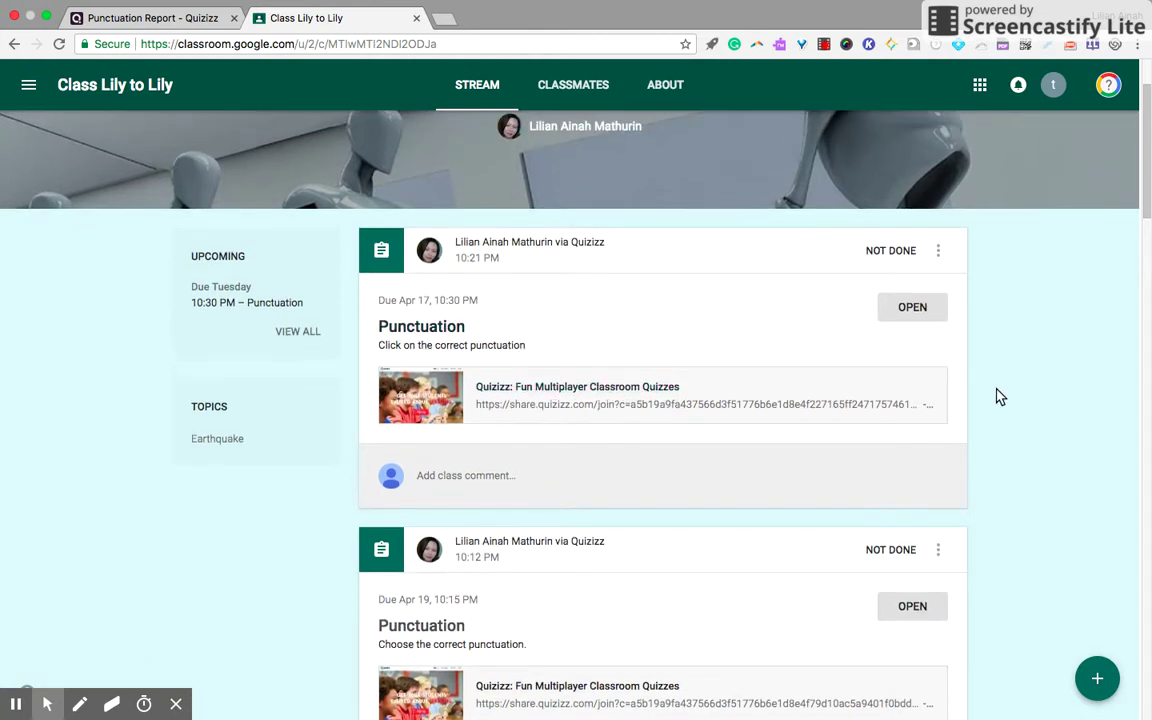
# Step: Open the Punctuation assignment as the student, signing in with the student's Google account
pyautogui.click(912, 309)
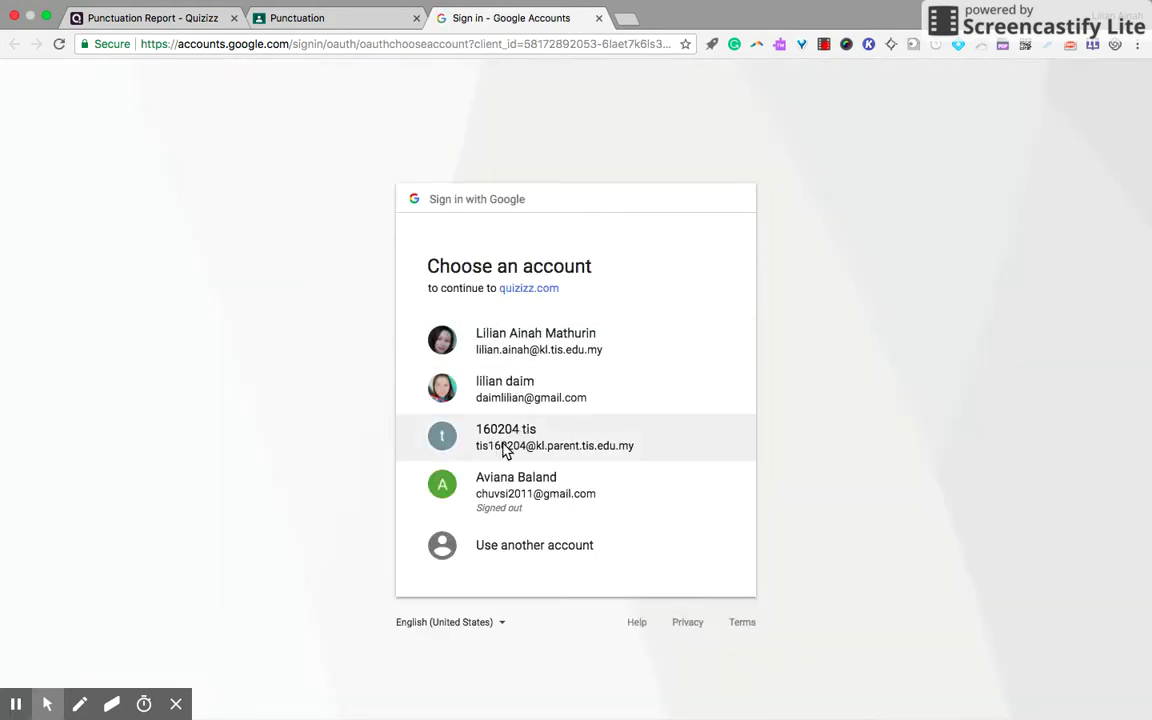
pyautogui.click(505, 451)
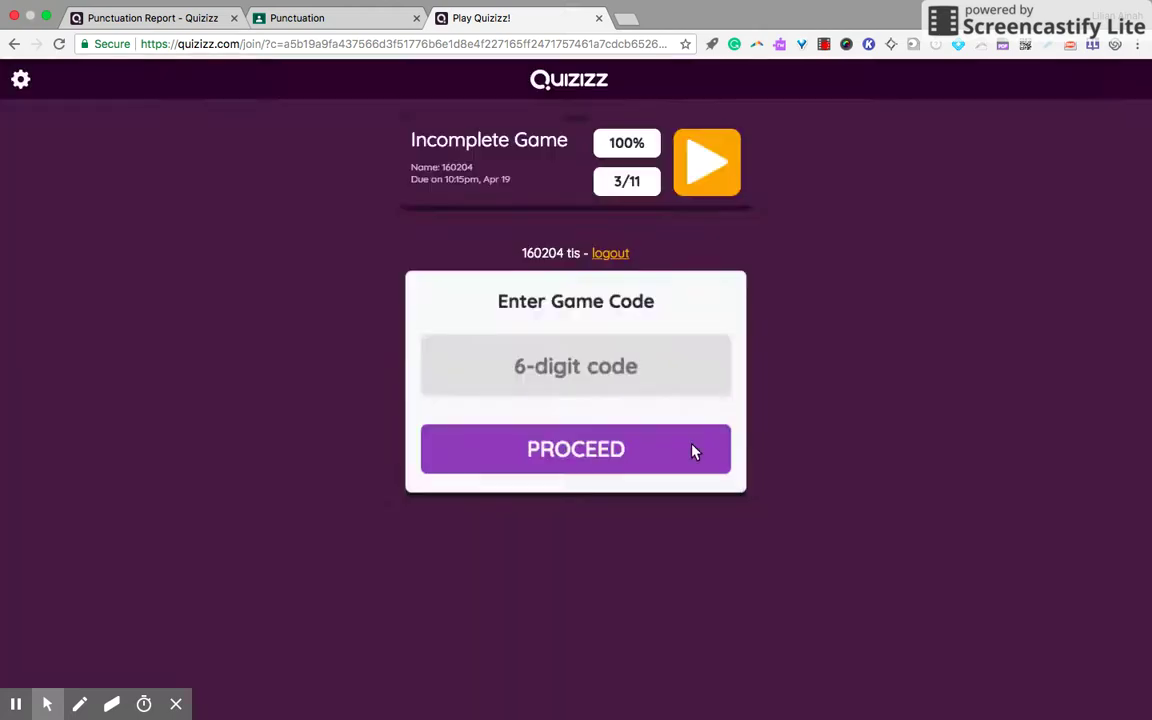
pyautogui.click(639, 503)
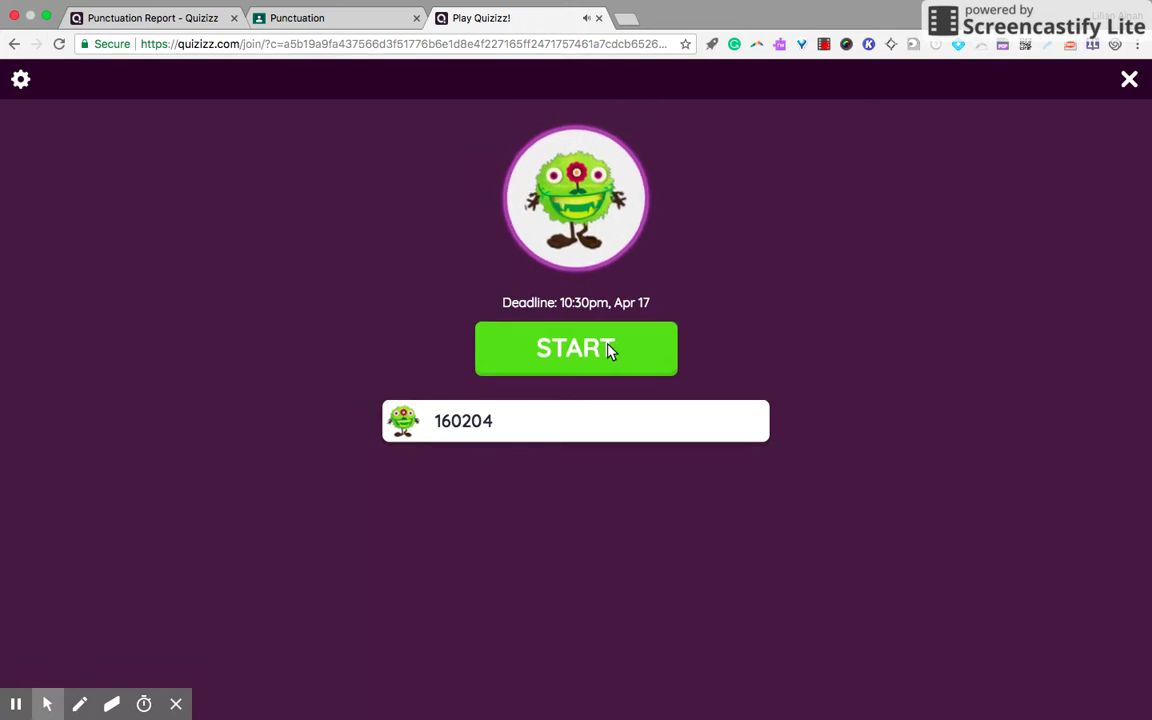
# Step: Play the quiz, answering with question mark, full stop, quotation marks, exclamation mark, question mark
pyautogui.click(643, 357)
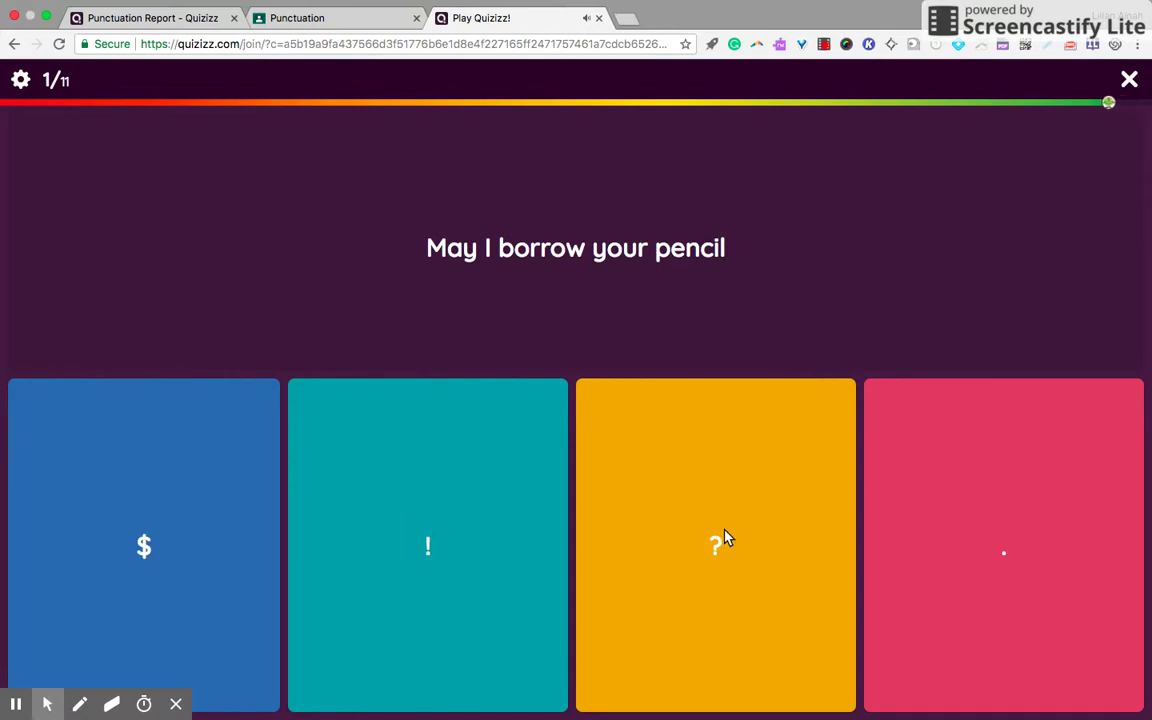
pyautogui.click(727, 539)
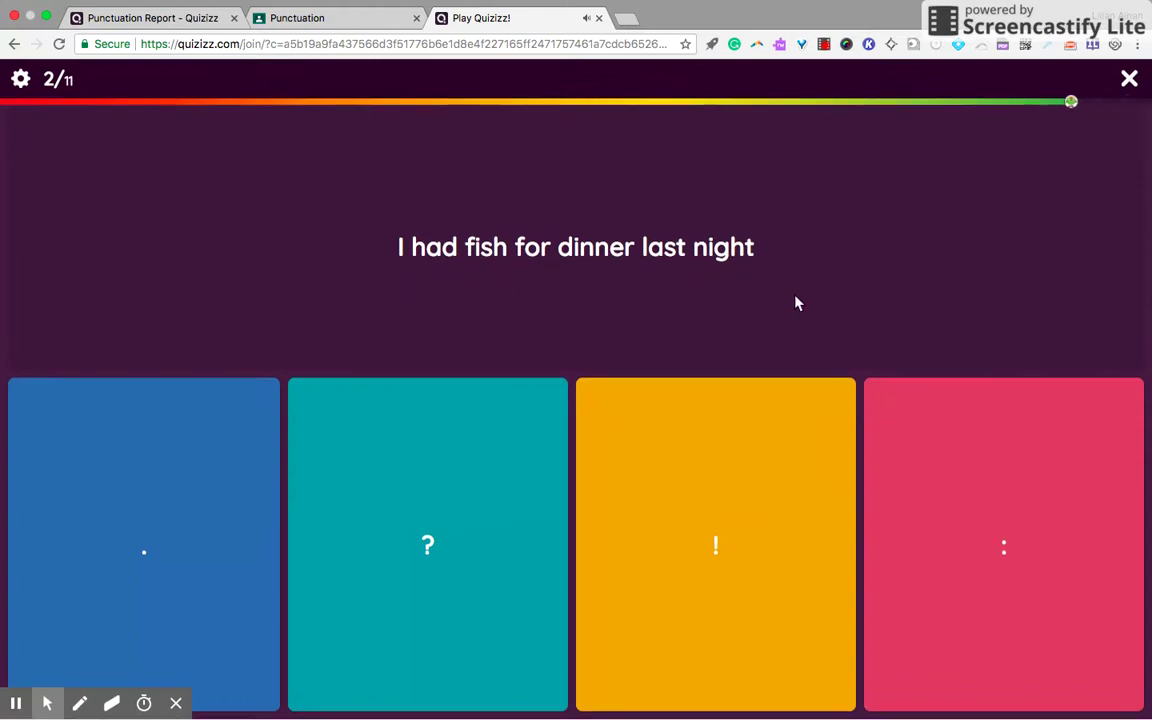
pyautogui.click(193, 478)
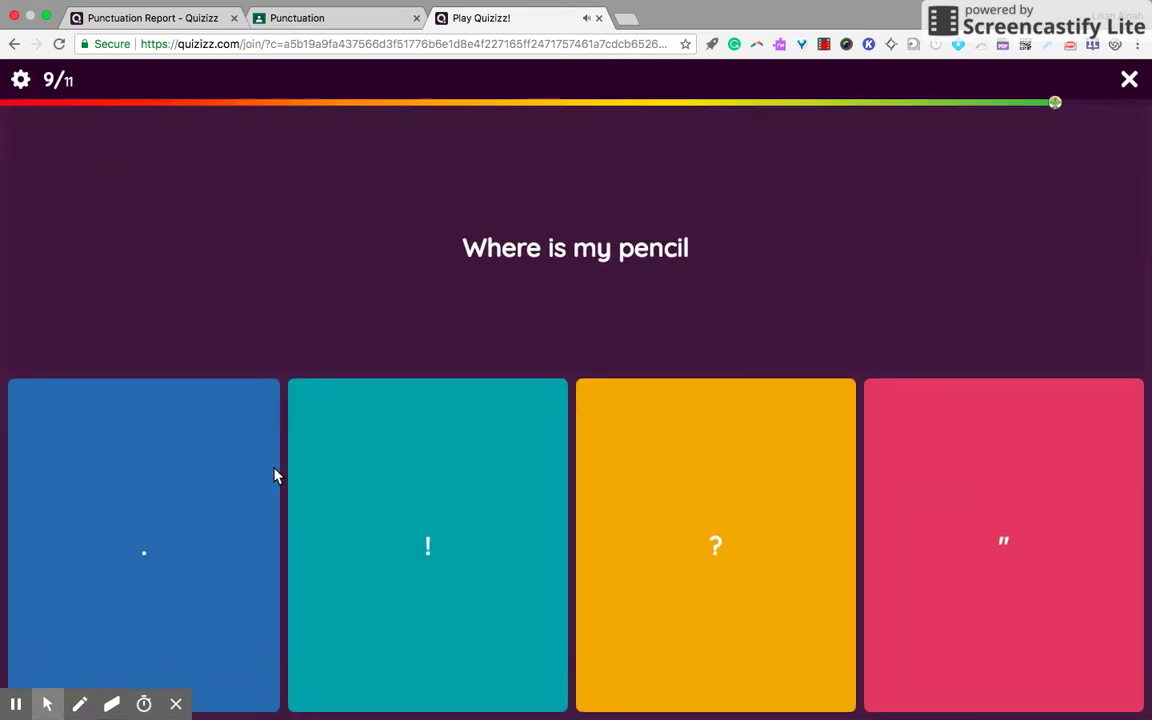
pyautogui.click(956, 525)
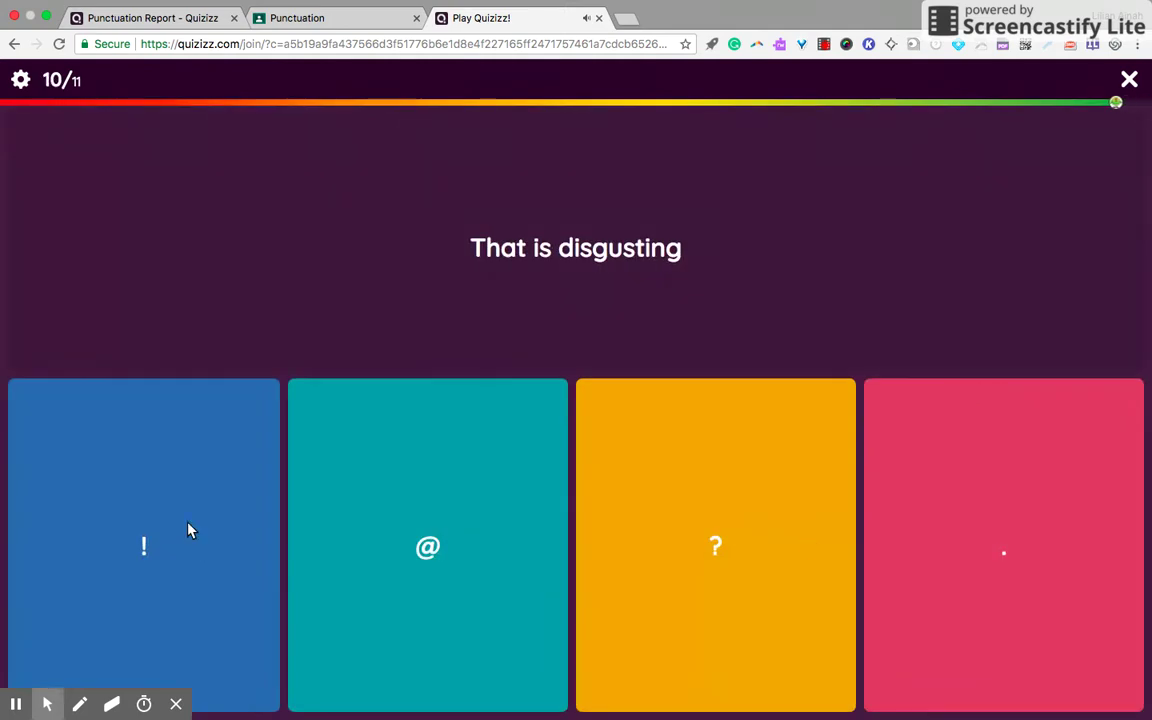
pyautogui.click(189, 526)
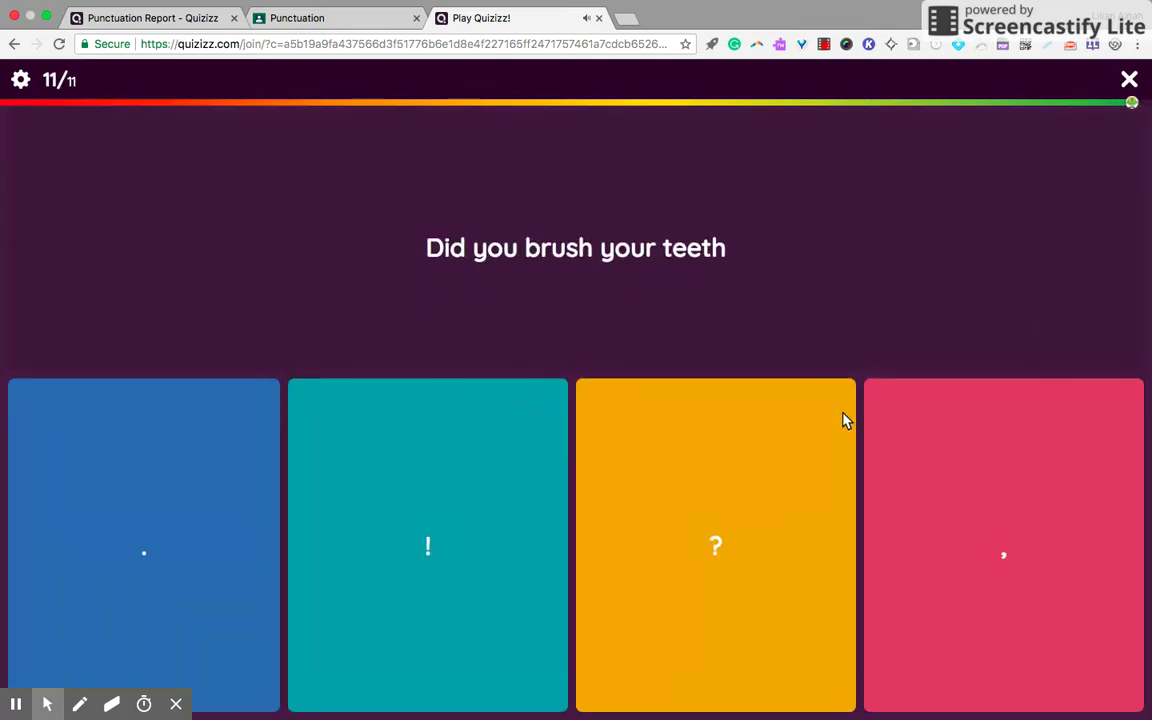
pyautogui.click(766, 501)
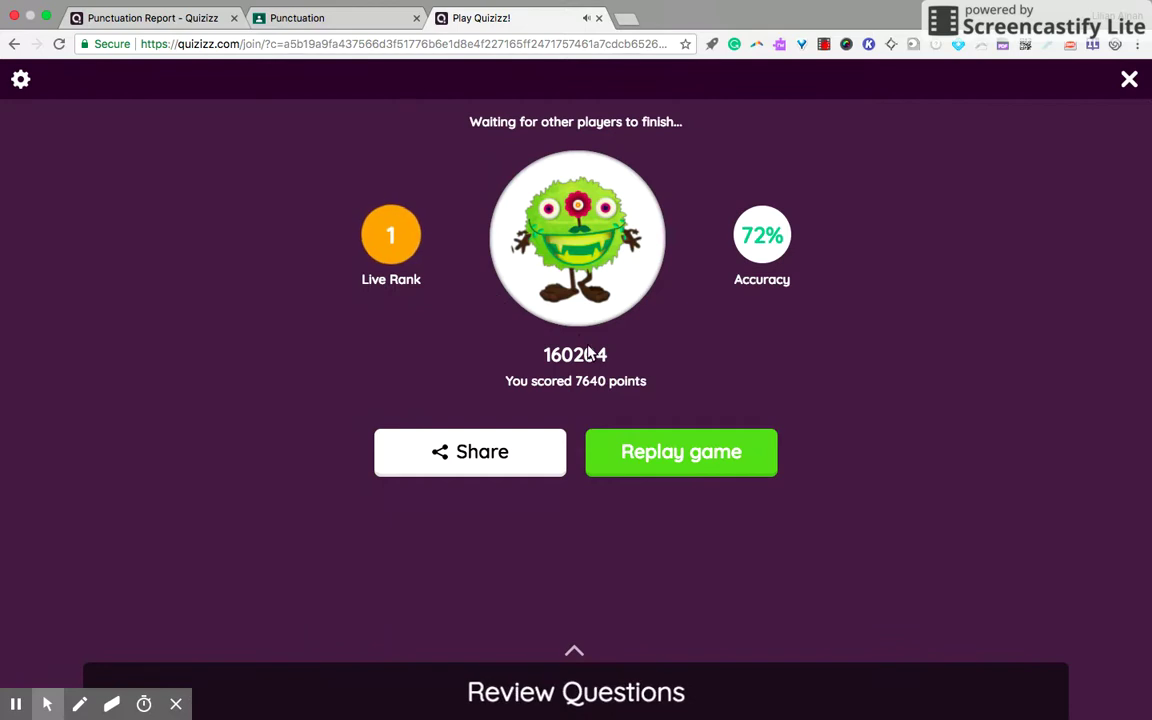
# Step: Scroll through the Review Questions of the finished game
pyautogui.scroll(-1, 662, 388)
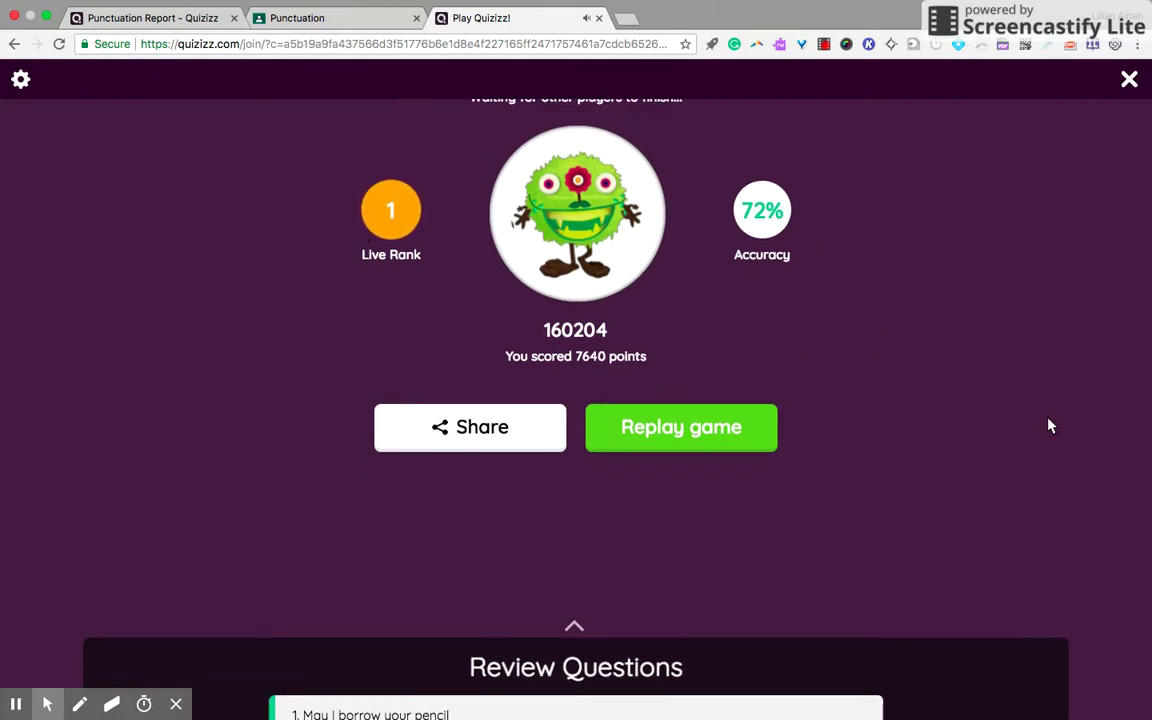
pyautogui.scroll(-3, 1049, 424)
pyautogui.scroll(-10, 1049, 424)
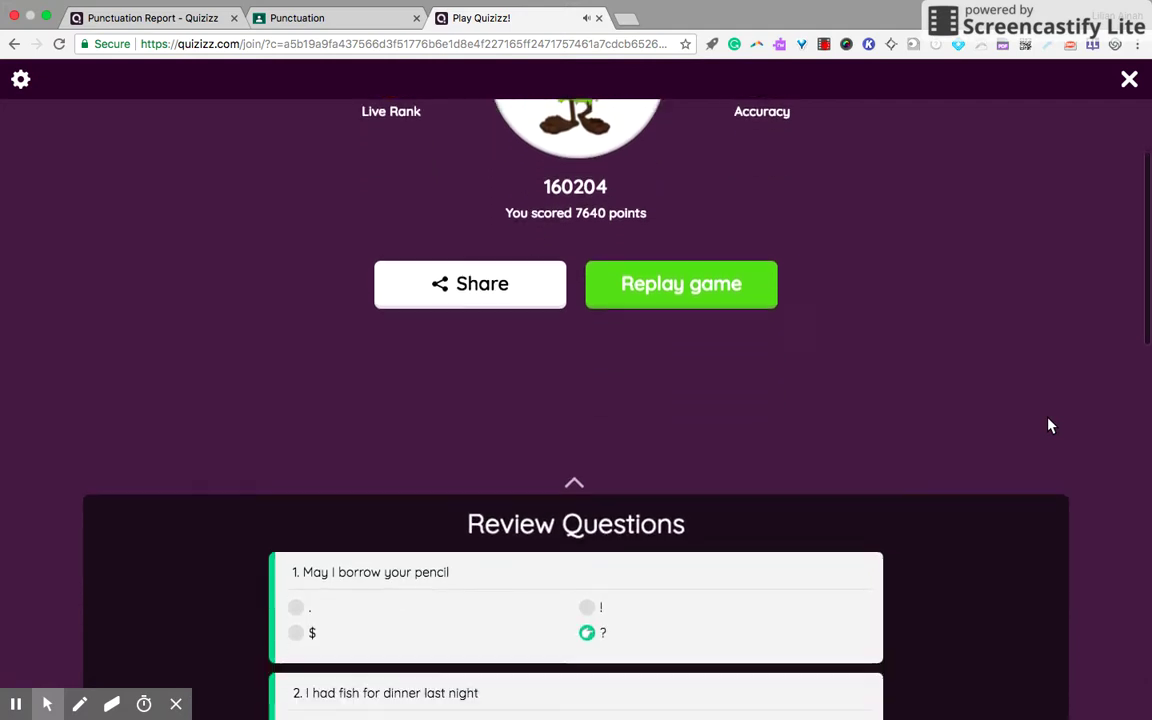
pyautogui.scroll(-5, 1049, 424)
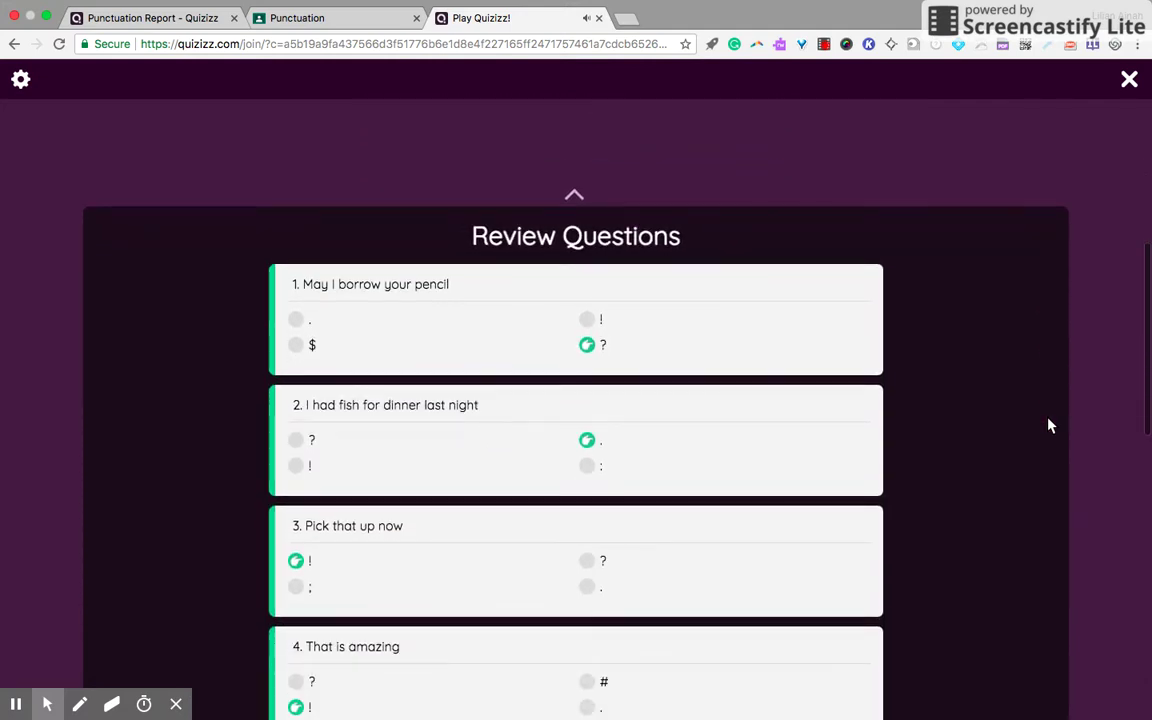
pyautogui.scroll(-2, 1049, 424)
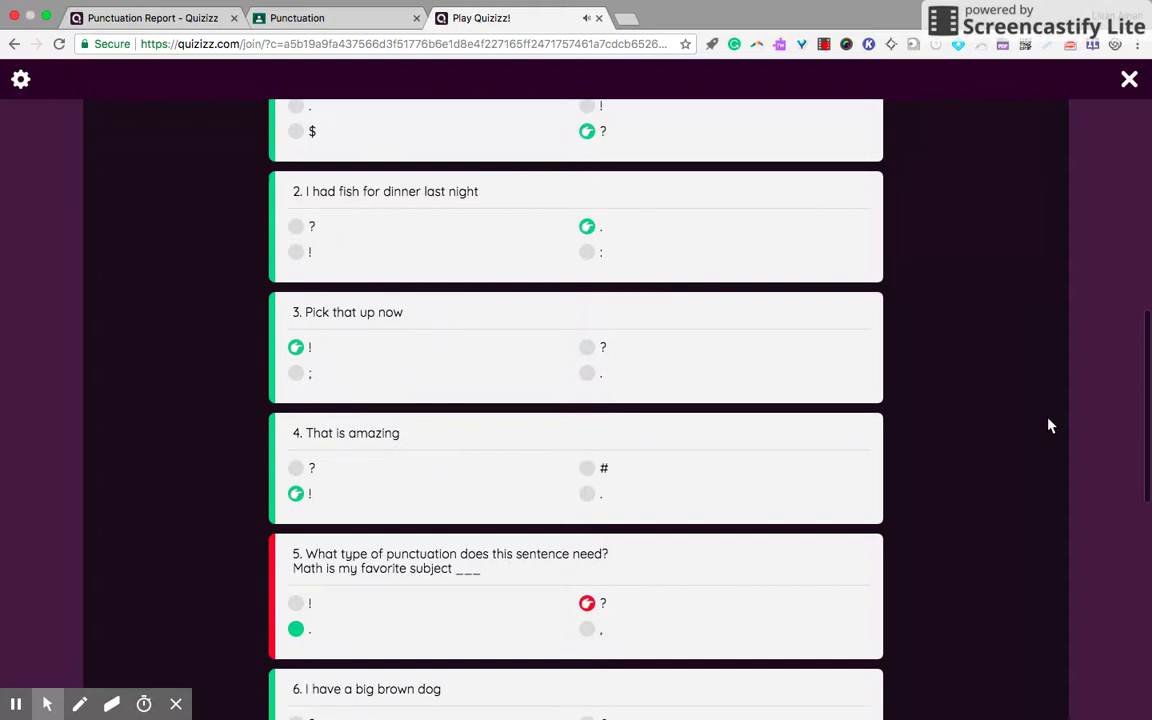
pyautogui.scroll(-4, 633, 525)
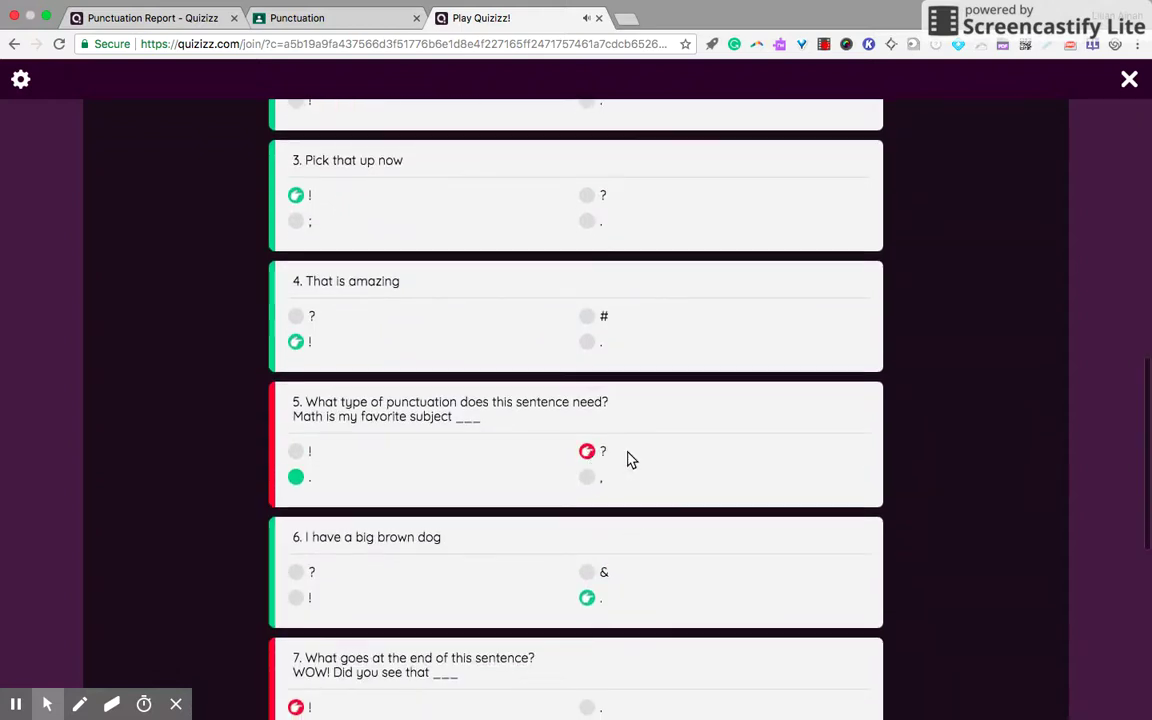
pyautogui.scroll(-7, 908, 481)
pyautogui.scroll(-6, 634, 394)
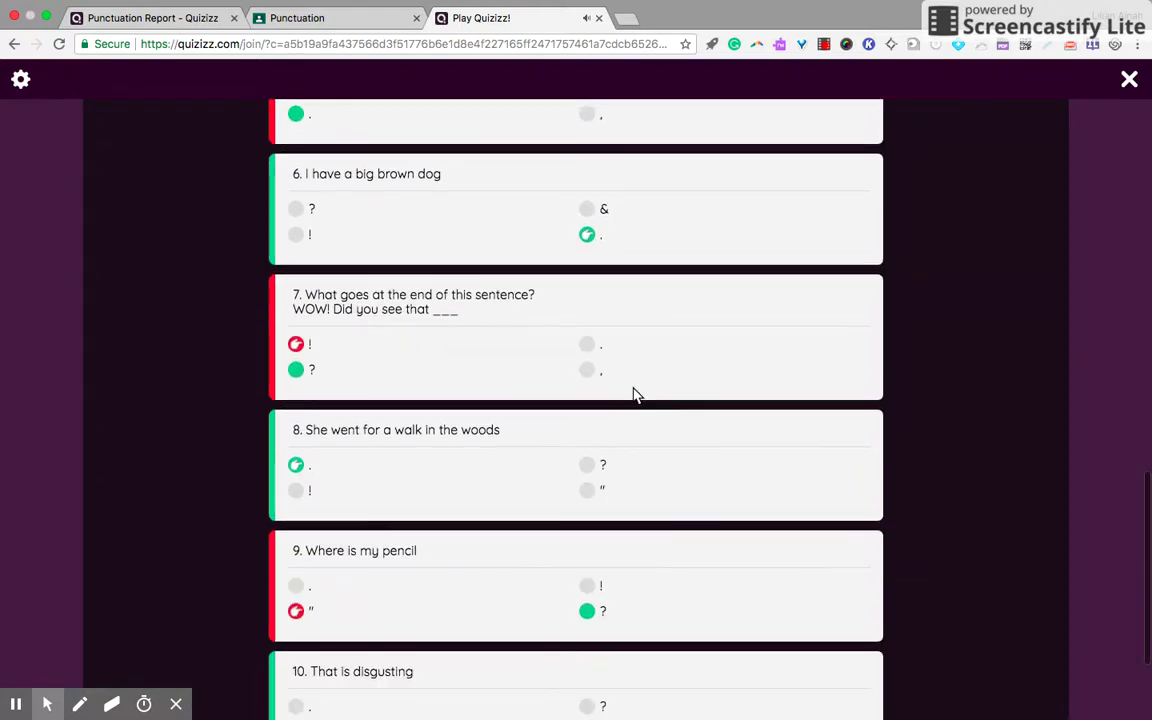
pyautogui.scroll(-3, 753, 425)
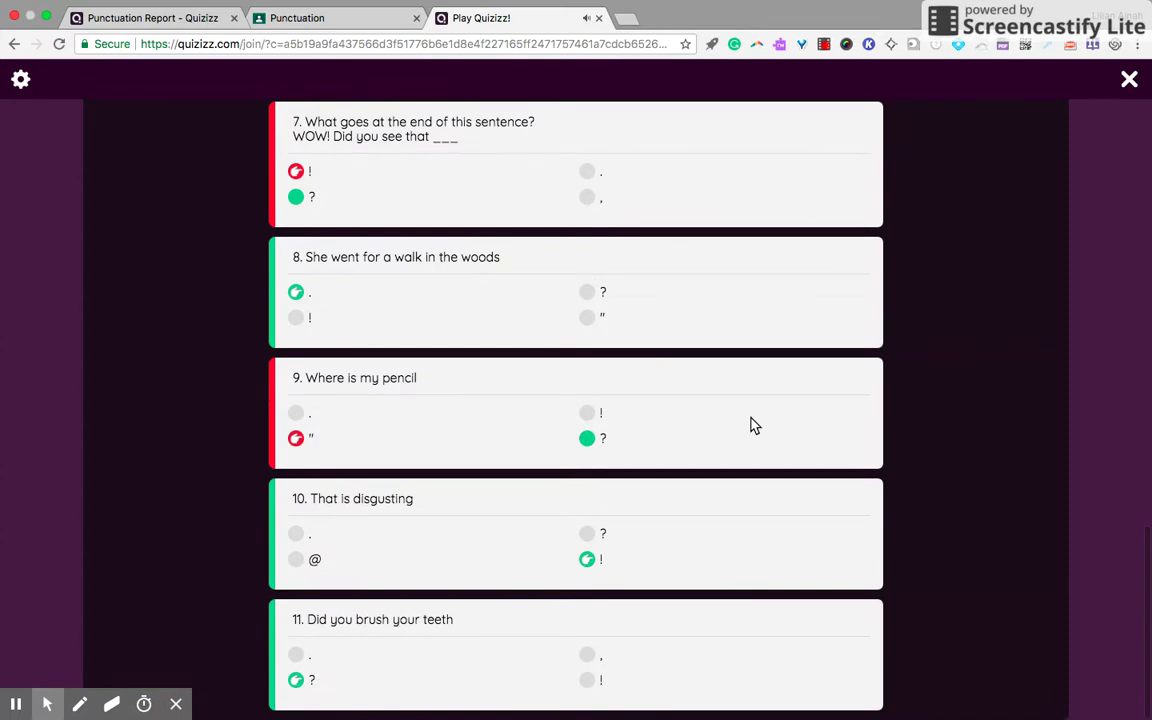
pyautogui.scroll(5, 805, 494)
pyautogui.scroll(20, 805, 494)
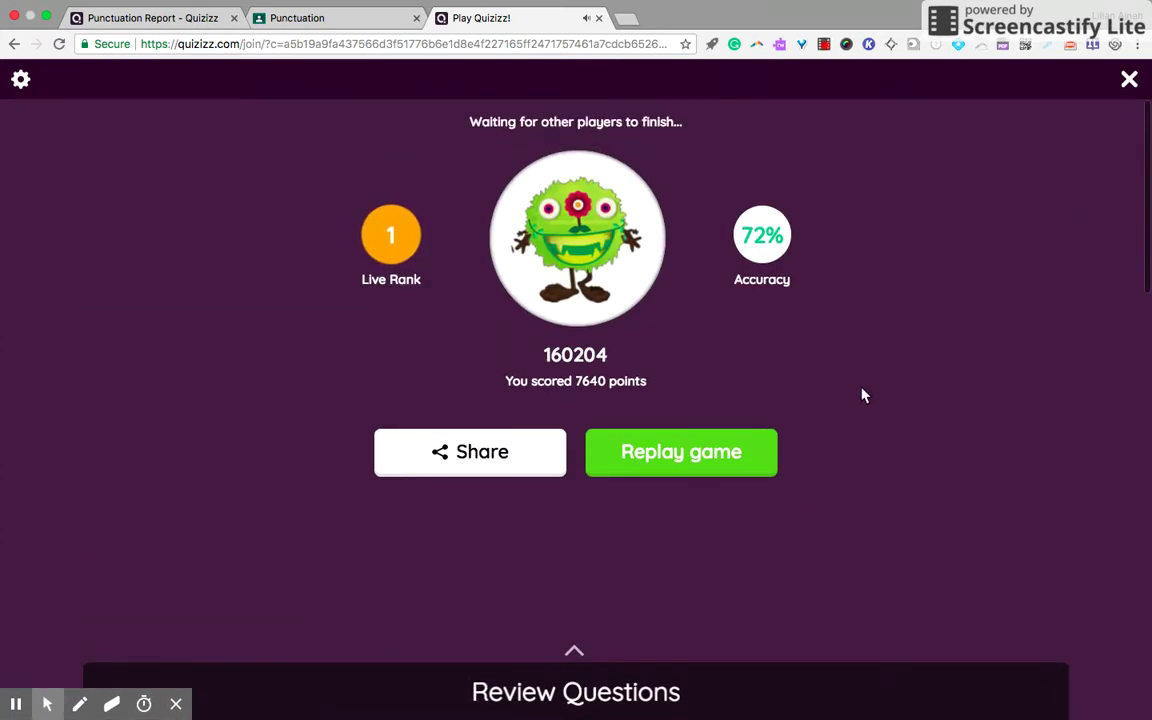
# Step: Exit the game and return to the Punctuation assignment in Classroom
pyautogui.click(1128, 82)
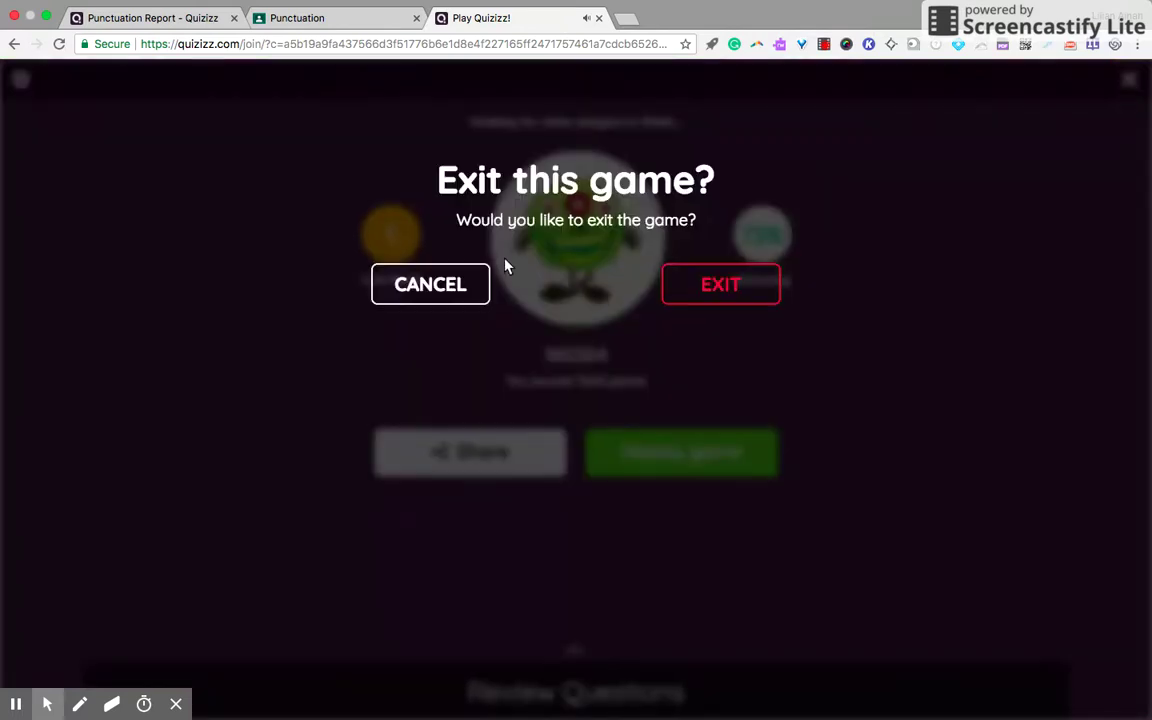
pyautogui.click(735, 291)
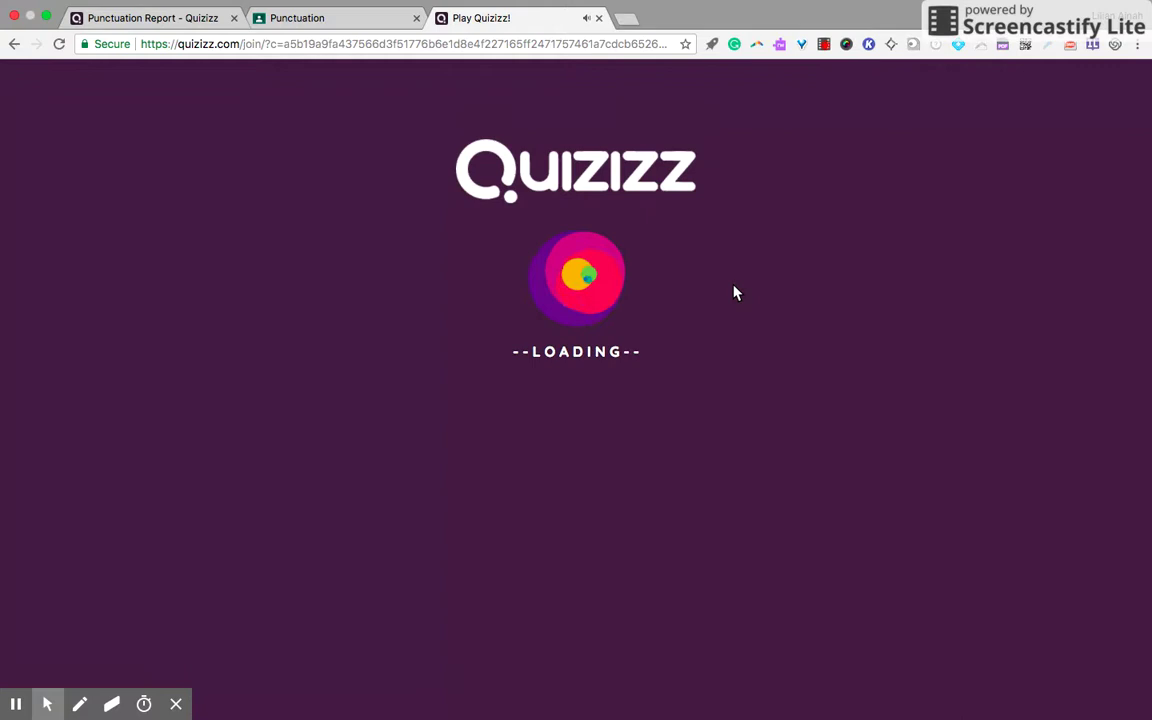
pyautogui.click(353, 20)
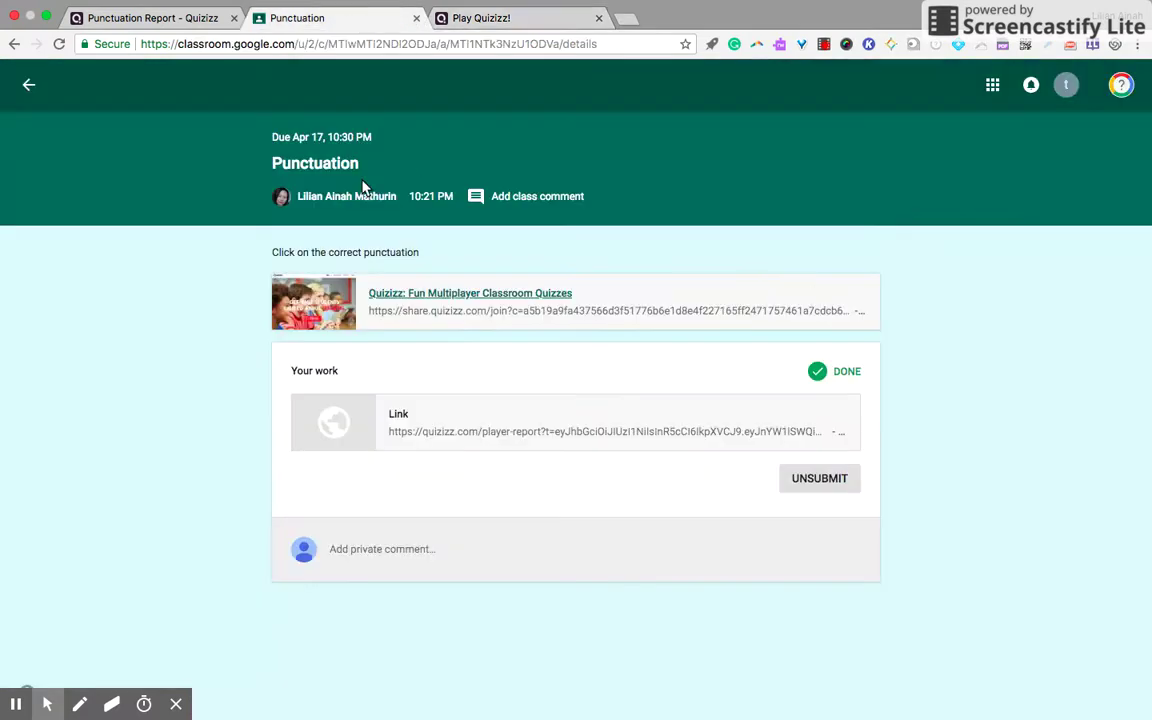
# Step: Check the signed-in account, leave the assignment, and switch Classroom to the teacher account
pyautogui.click(1066, 85)
pyautogui.click(1027, 582)
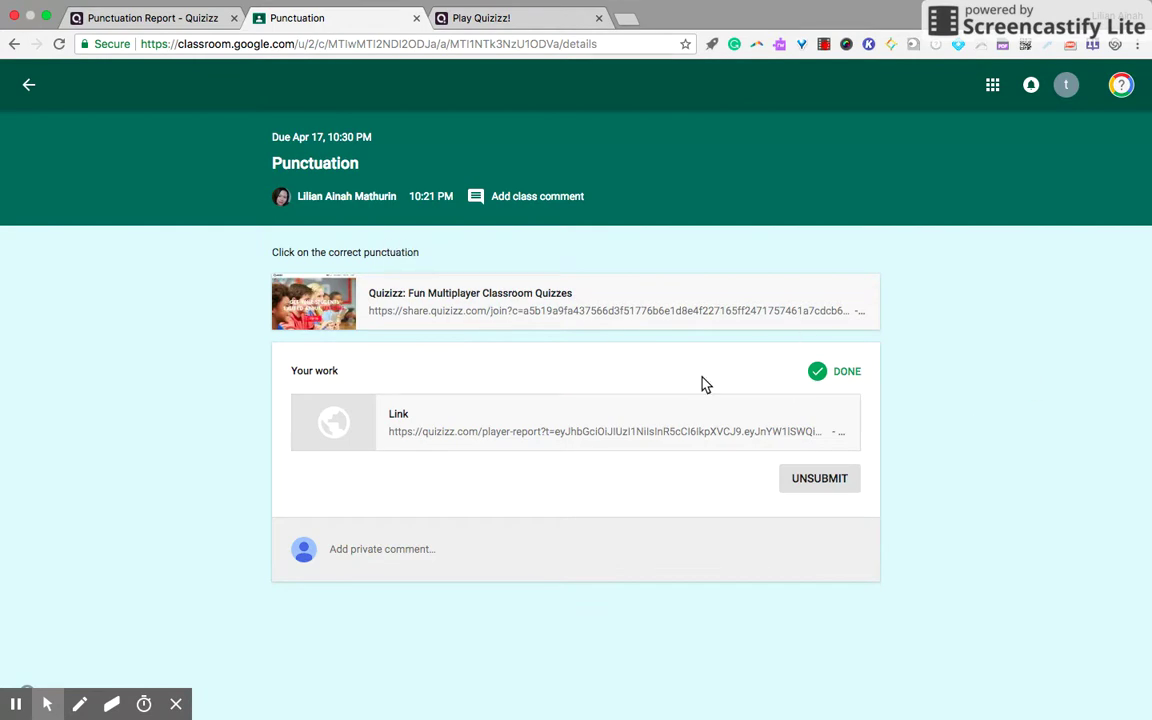
pyautogui.click(29, 85)
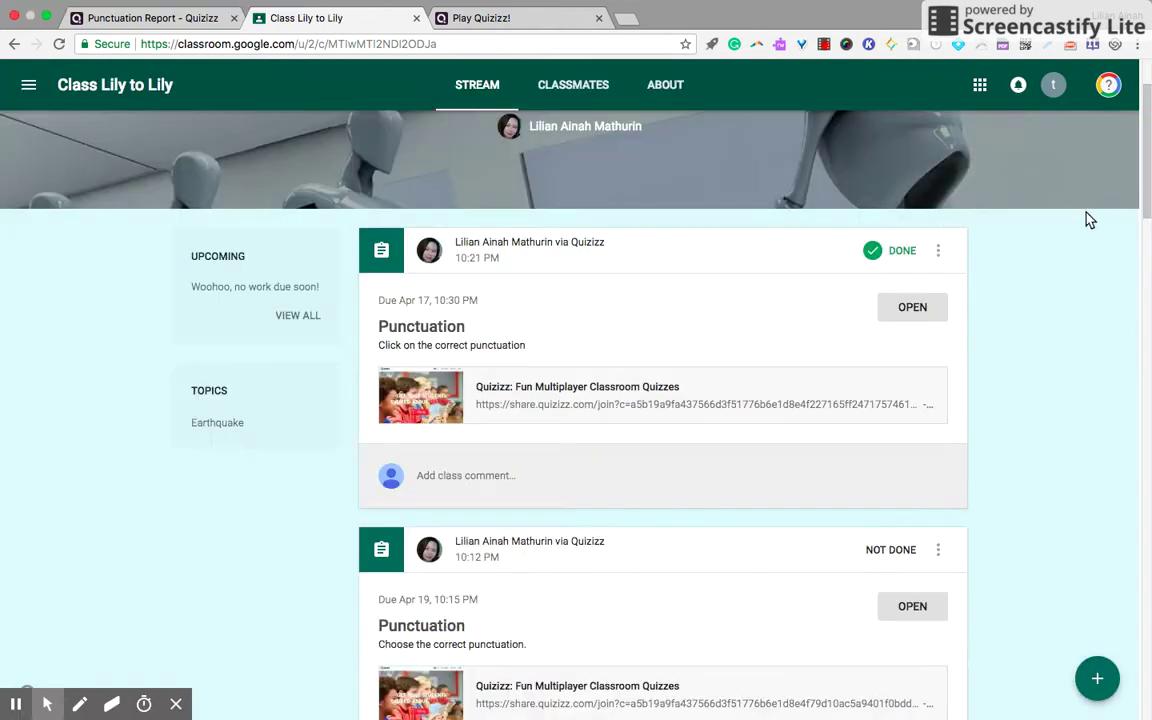
pyautogui.click(1053, 85)
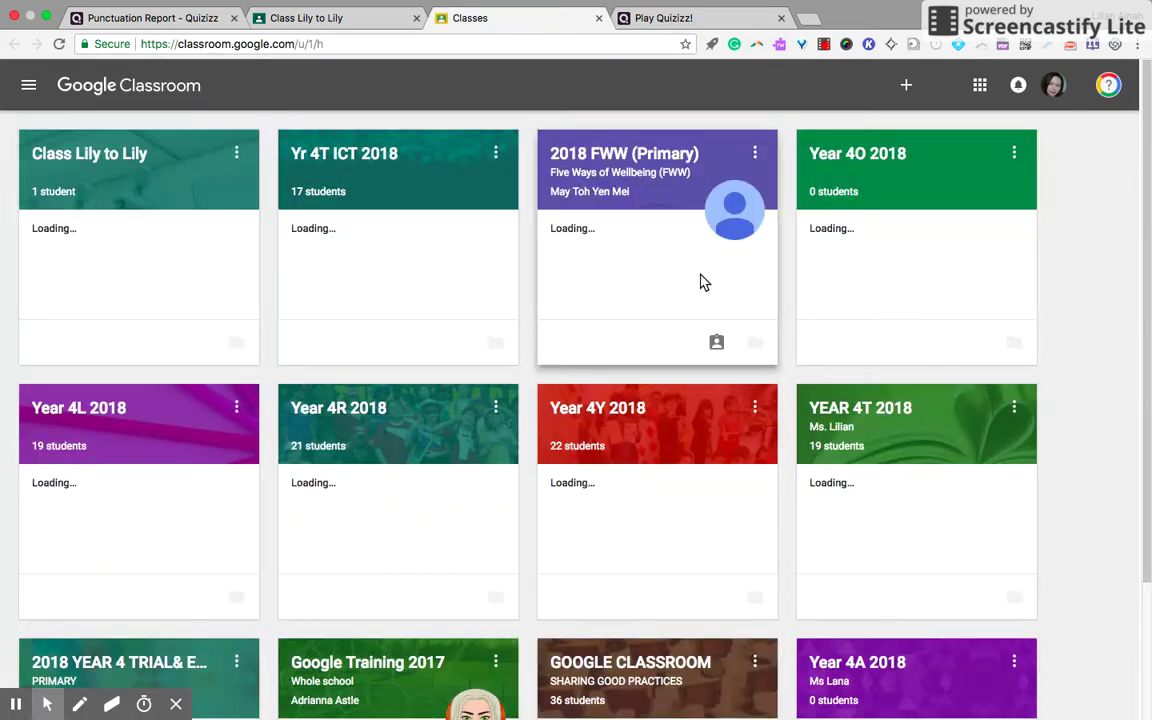
# Step: Open the class, view Punctuation's 1 Done submission, and open the student's Quizizz report
pyautogui.click(90, 153)
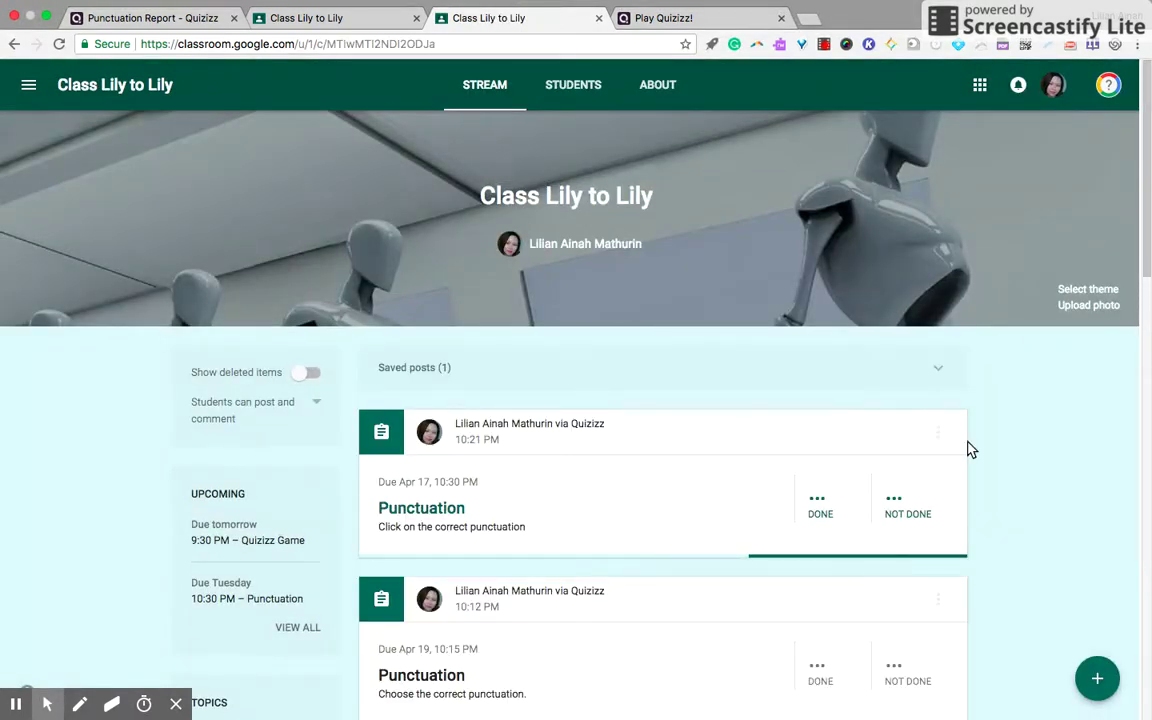
pyautogui.scroll(-1, 1026, 486)
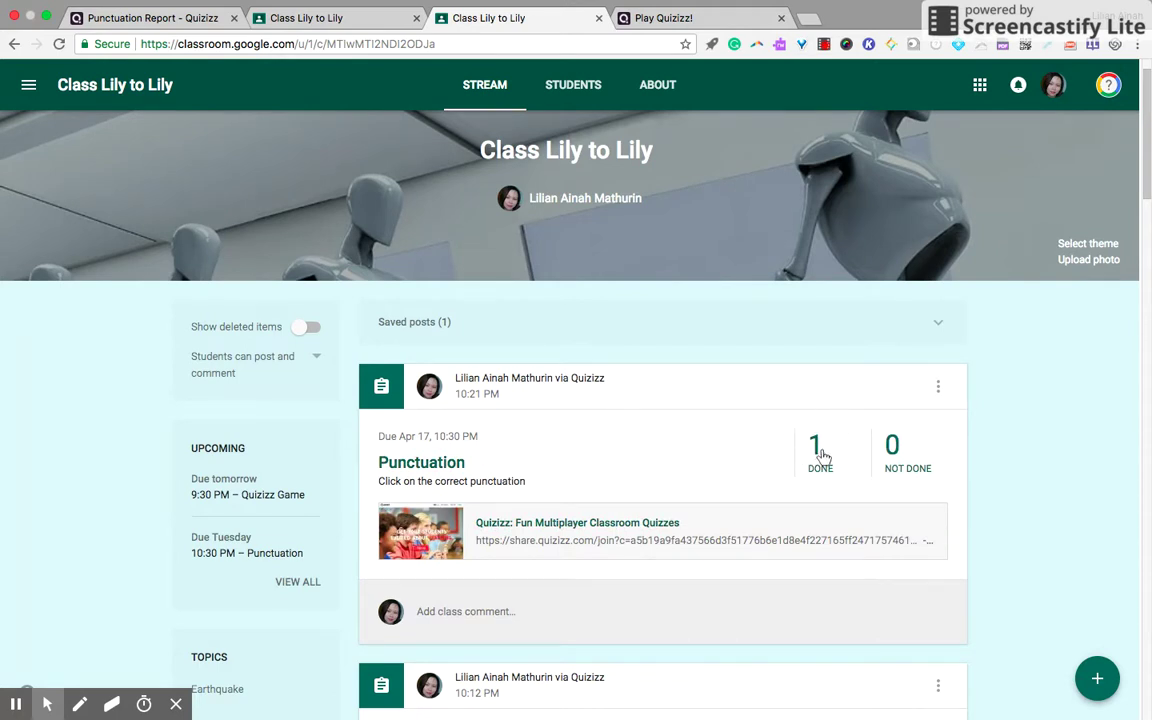
pyautogui.click(818, 455)
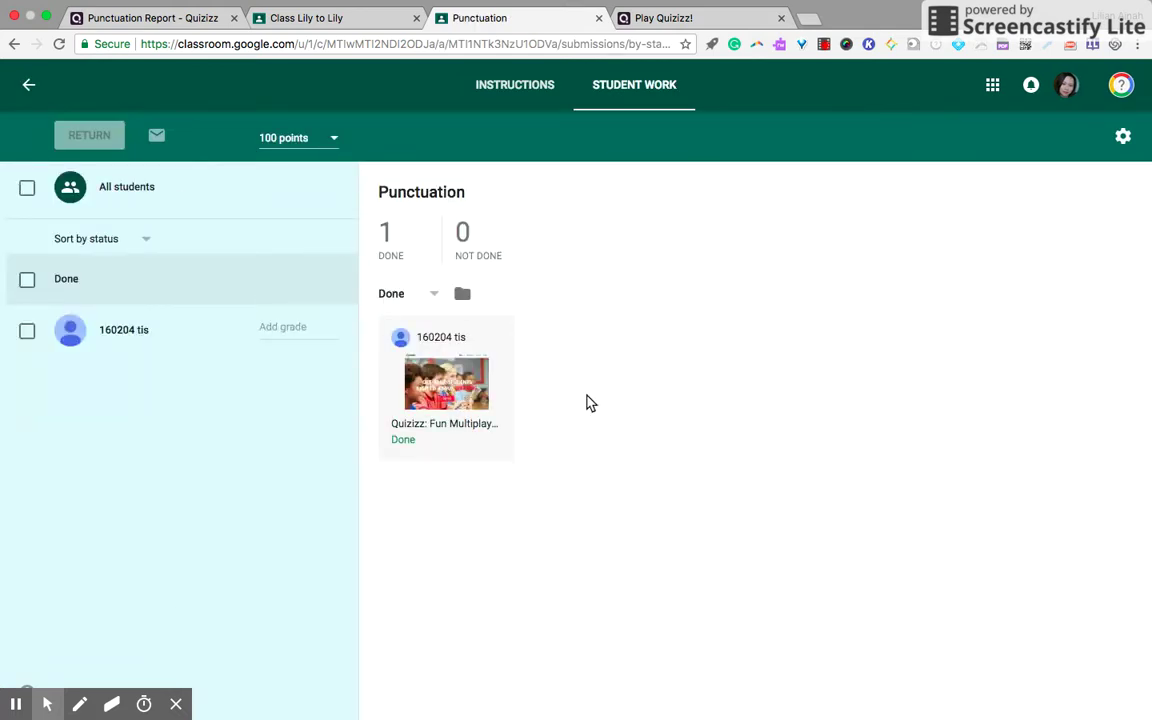
pyautogui.click(462, 372)
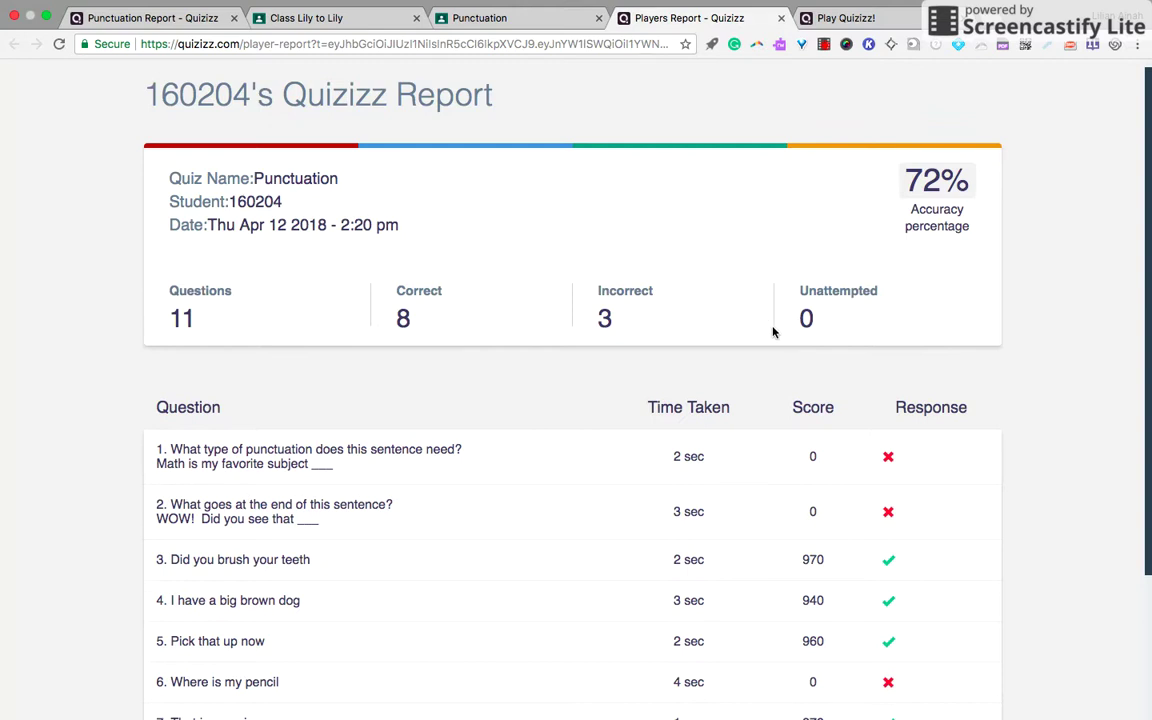
# Step: Review the student's report (8 of 11 correct, 72%), then return to the Punctuation tab
pyautogui.scroll(-5, 711, 201)
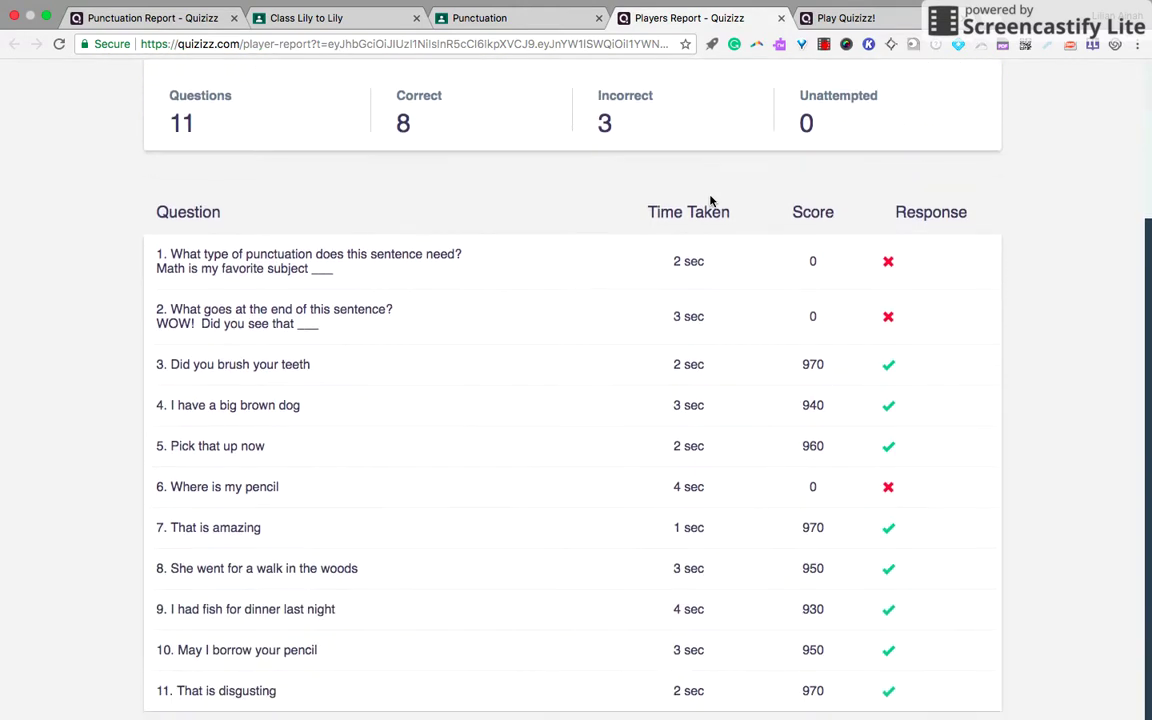
pyautogui.scroll(5, 672, 596)
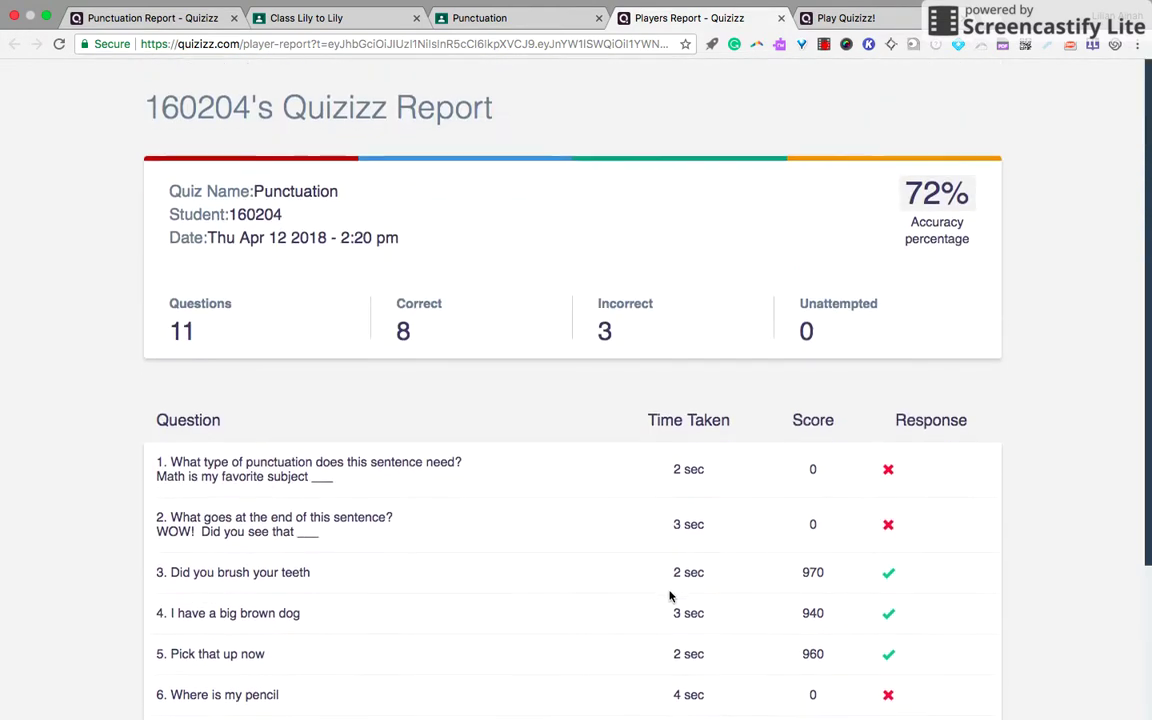
pyautogui.scroll(-5, 797, 453)
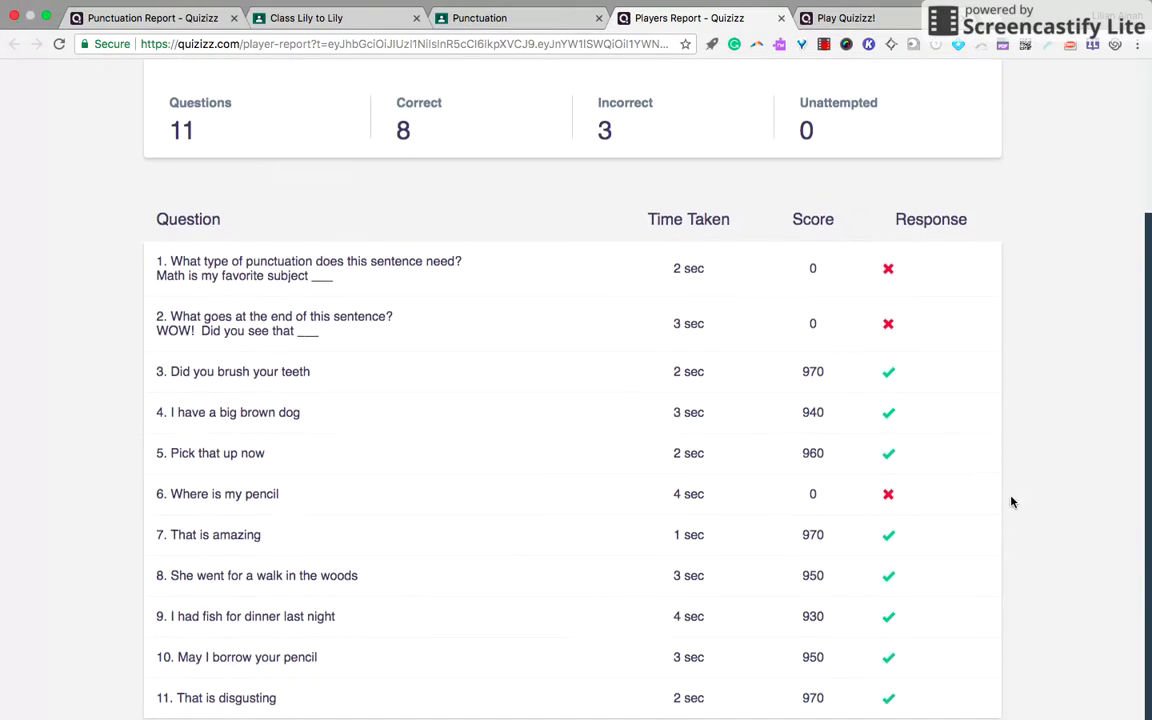
pyautogui.scroll(1, 1011, 502)
pyautogui.scroll(4, 1011, 502)
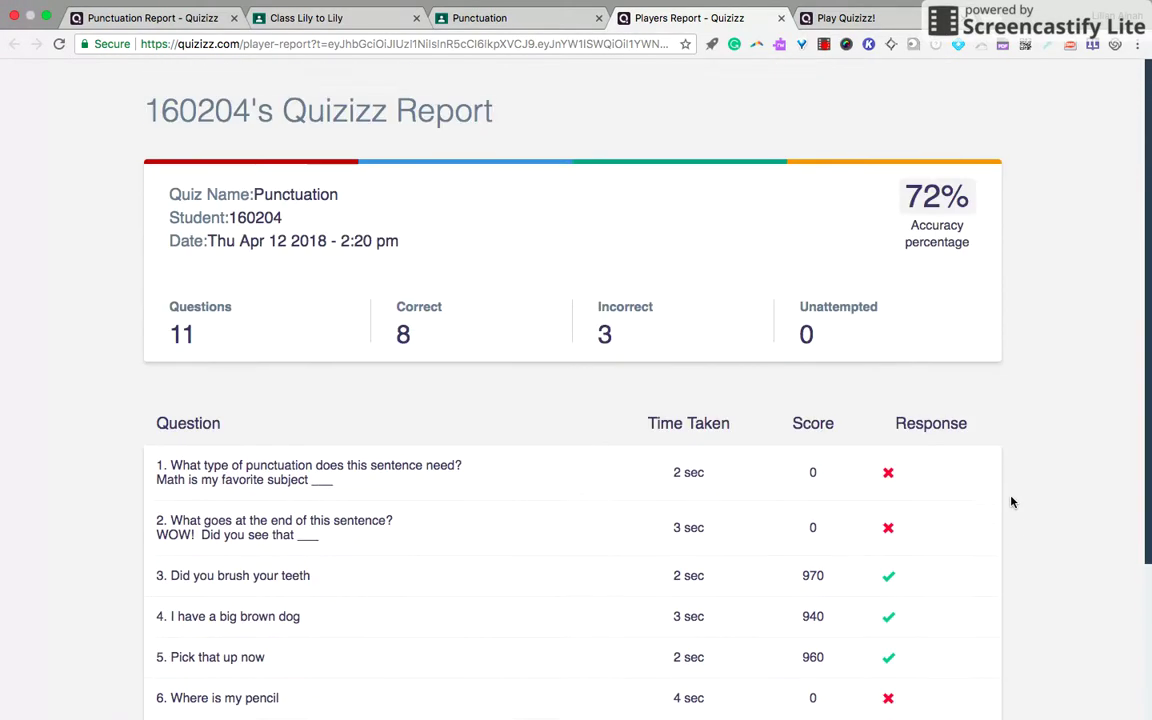
pyautogui.scroll(-4, 1011, 502)
pyautogui.scroll(1, 727, 508)
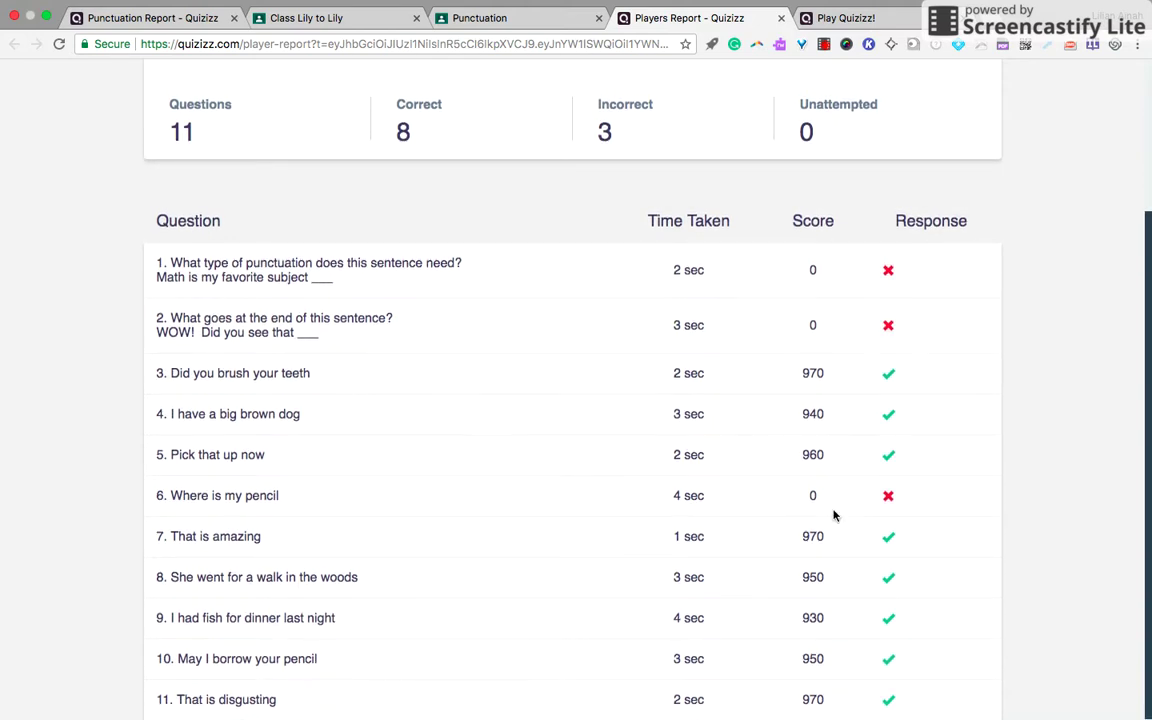
pyautogui.scroll(4, 836, 514)
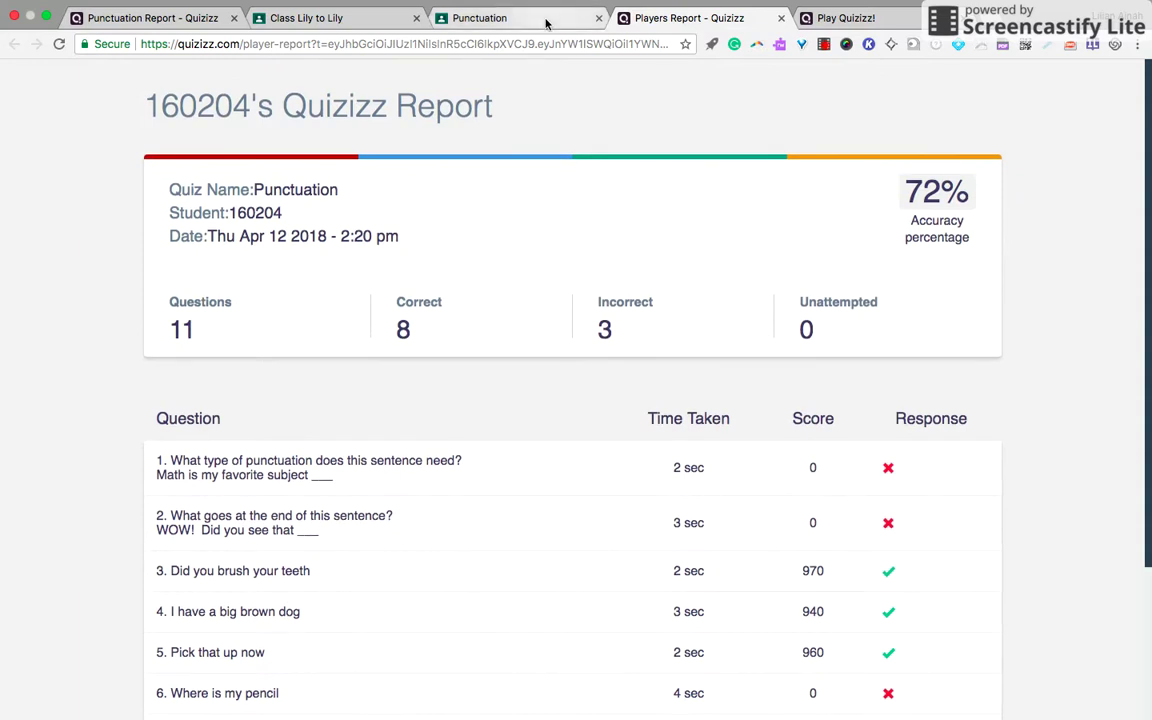
pyautogui.click(540, 20)
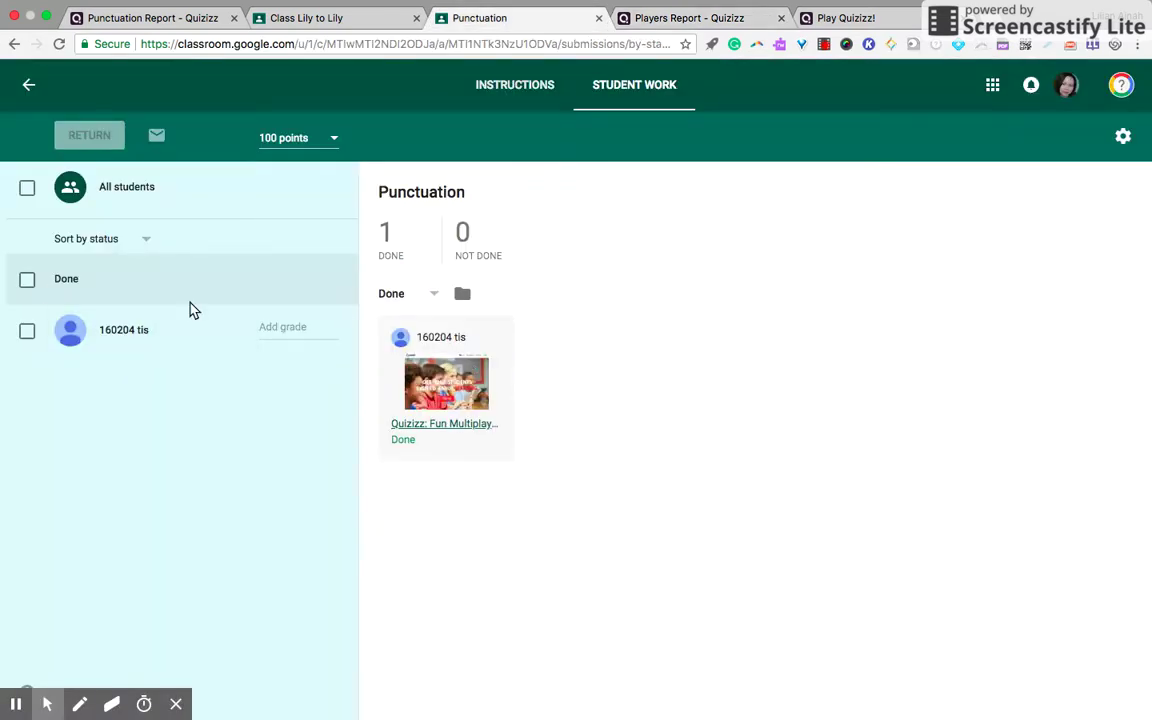
# Step: Select all Done students and return their Punctuation work, then go back to the stream
pyautogui.click(27, 280)
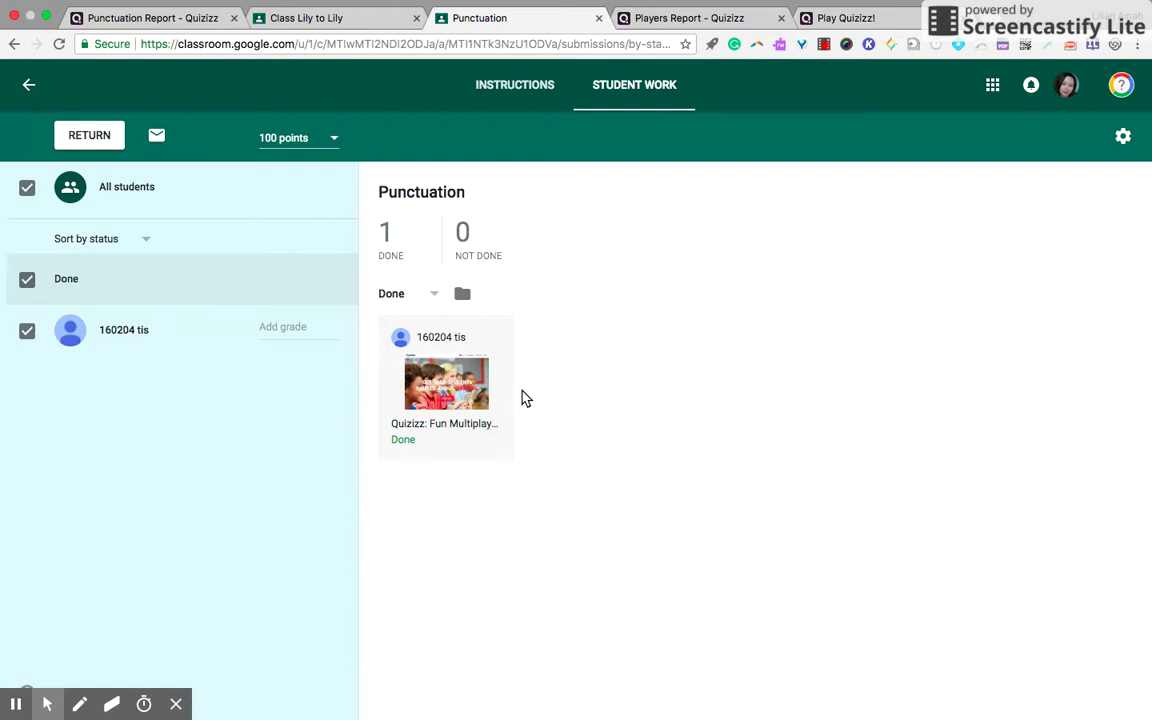
pyautogui.click(110, 146)
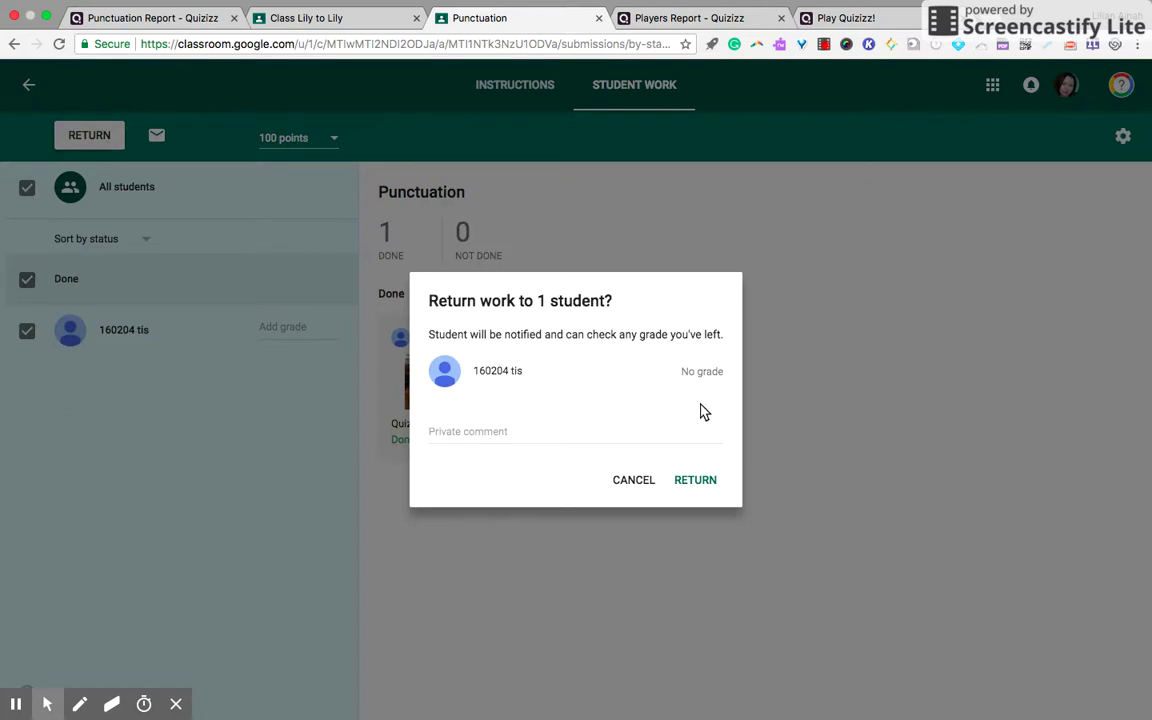
pyautogui.click(700, 482)
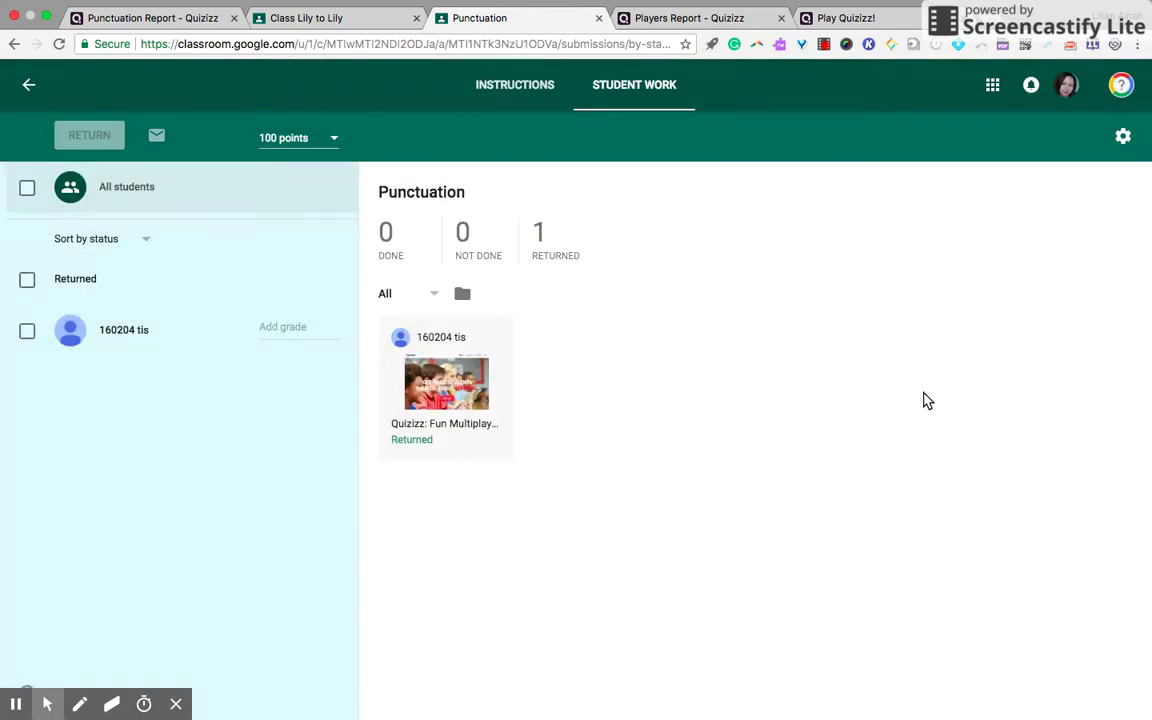
pyautogui.click(30, 88)
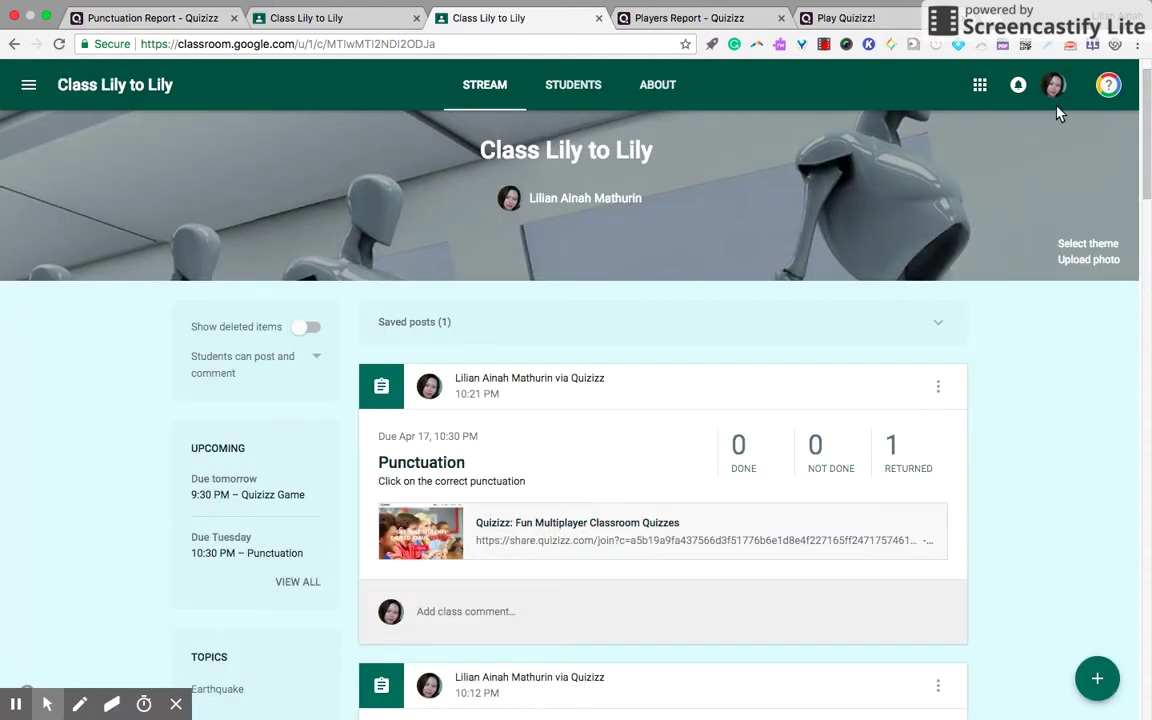
# Step: Switch to the student account, open the class, and open the returned Punctuation assignment
pyautogui.click(1054, 86)
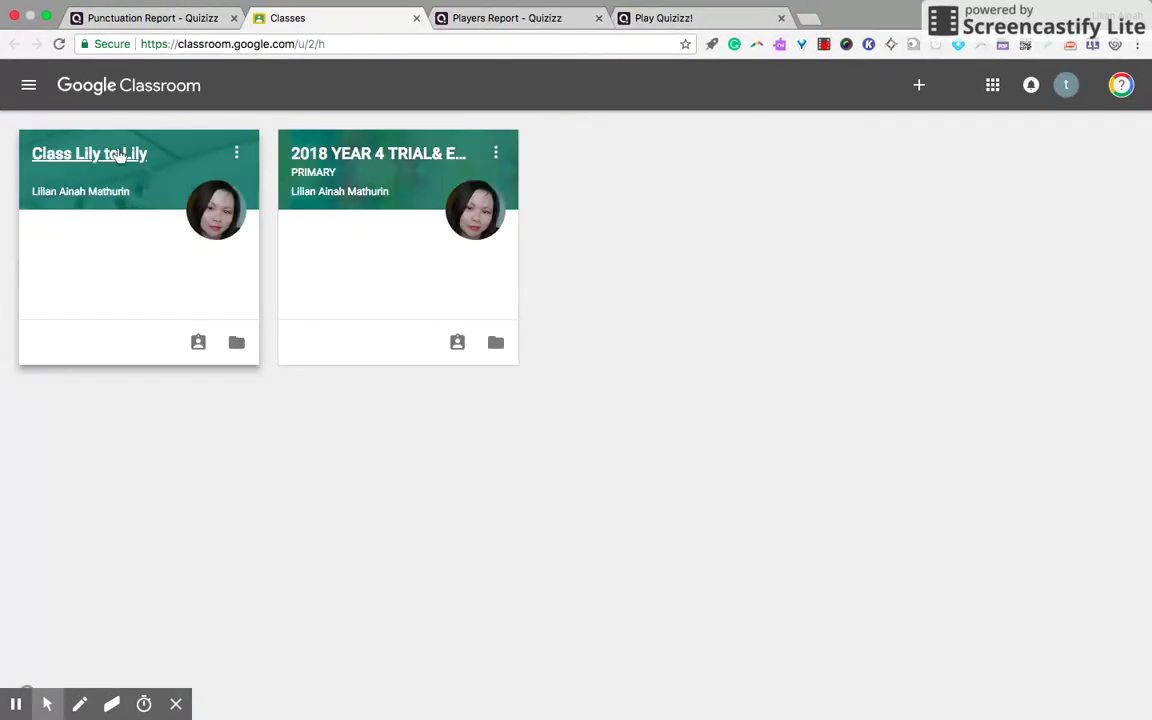
pyautogui.click(118, 155)
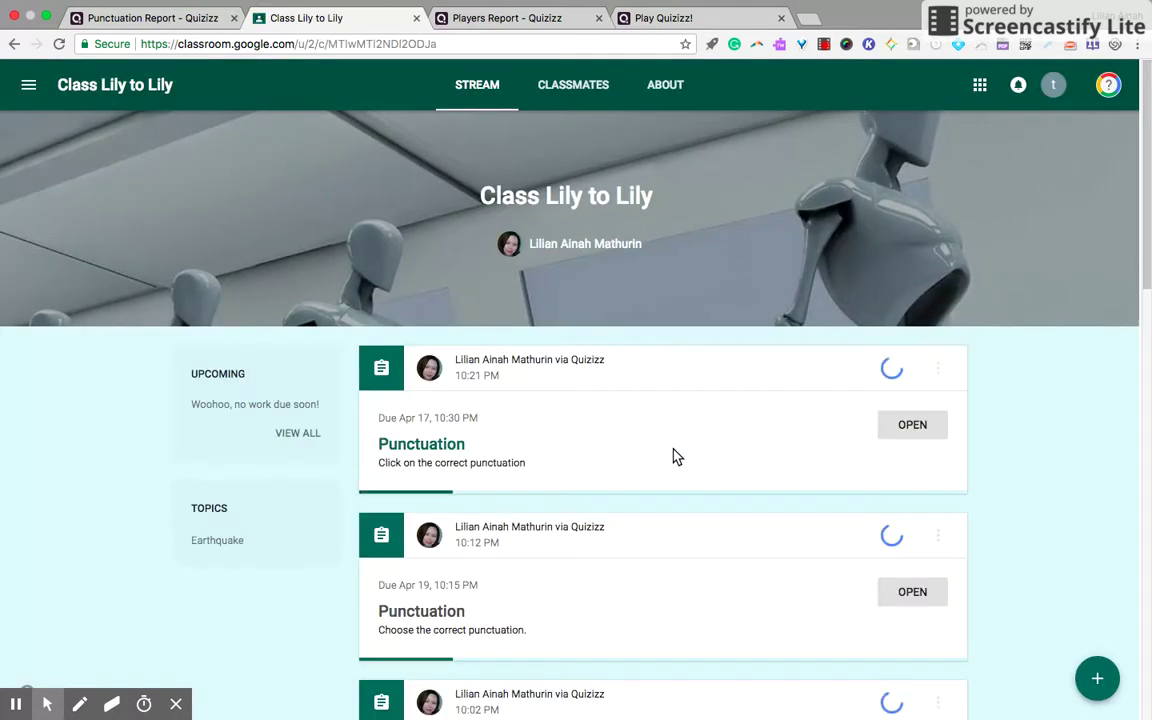
pyautogui.scroll(-1, 672, 456)
pyautogui.scroll(-2, 672, 456)
pyautogui.scroll(4, 674, 458)
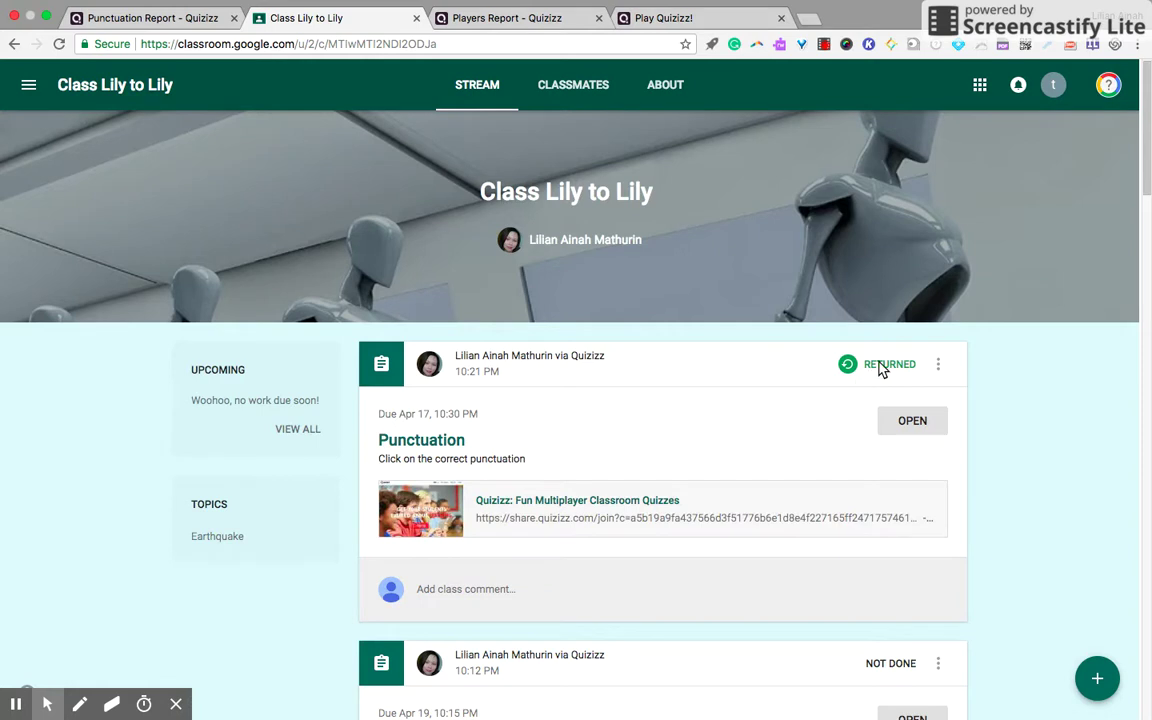
pyautogui.click(933, 424)
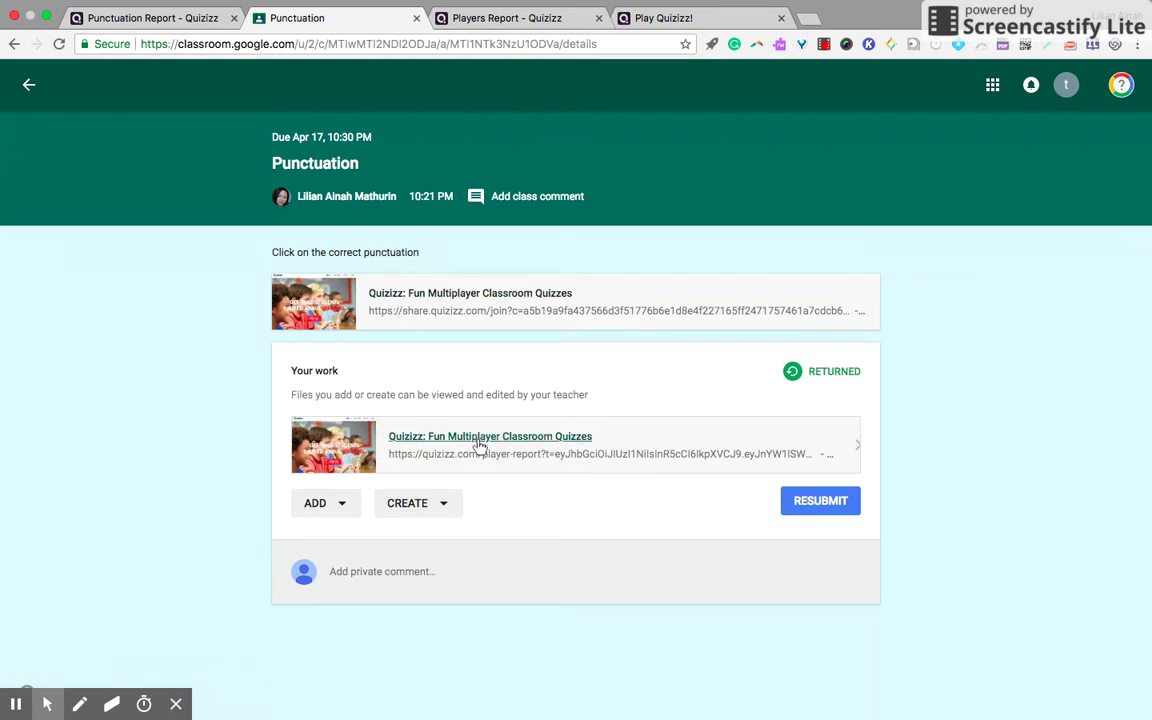
# Step: Open the attached Quizizz report and scroll through its 8-of-11, 72% accuracy results
pyautogui.click(559, 440)
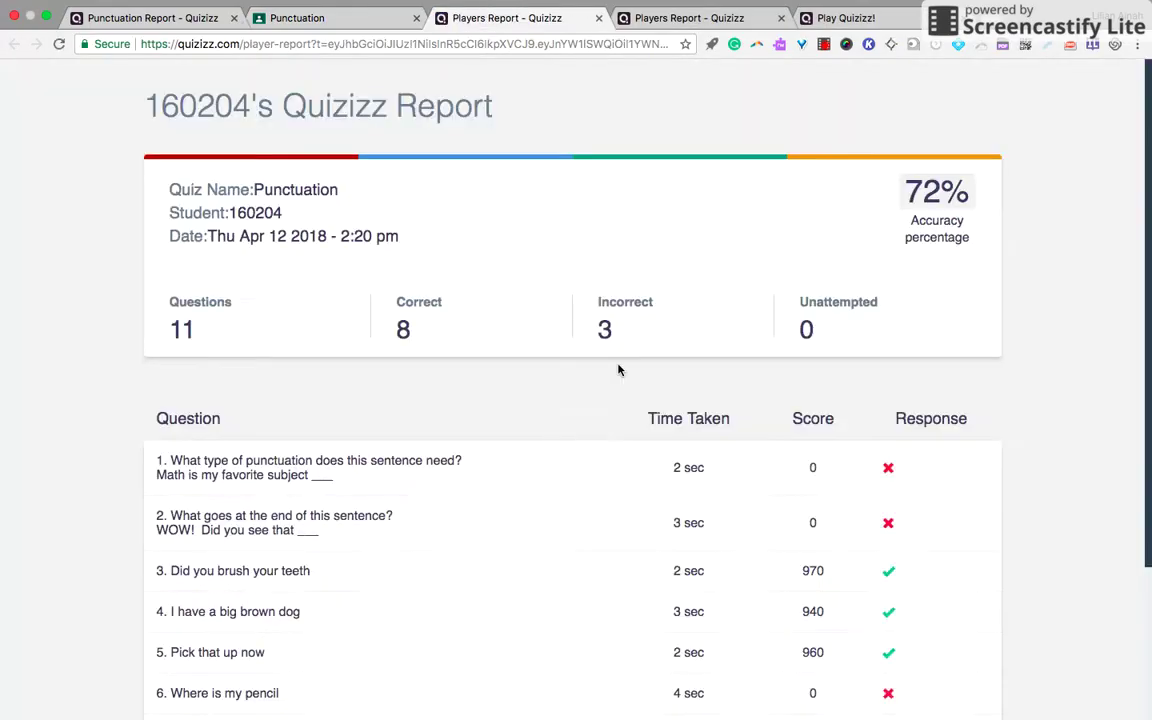
pyautogui.scroll(-4, 693, 380)
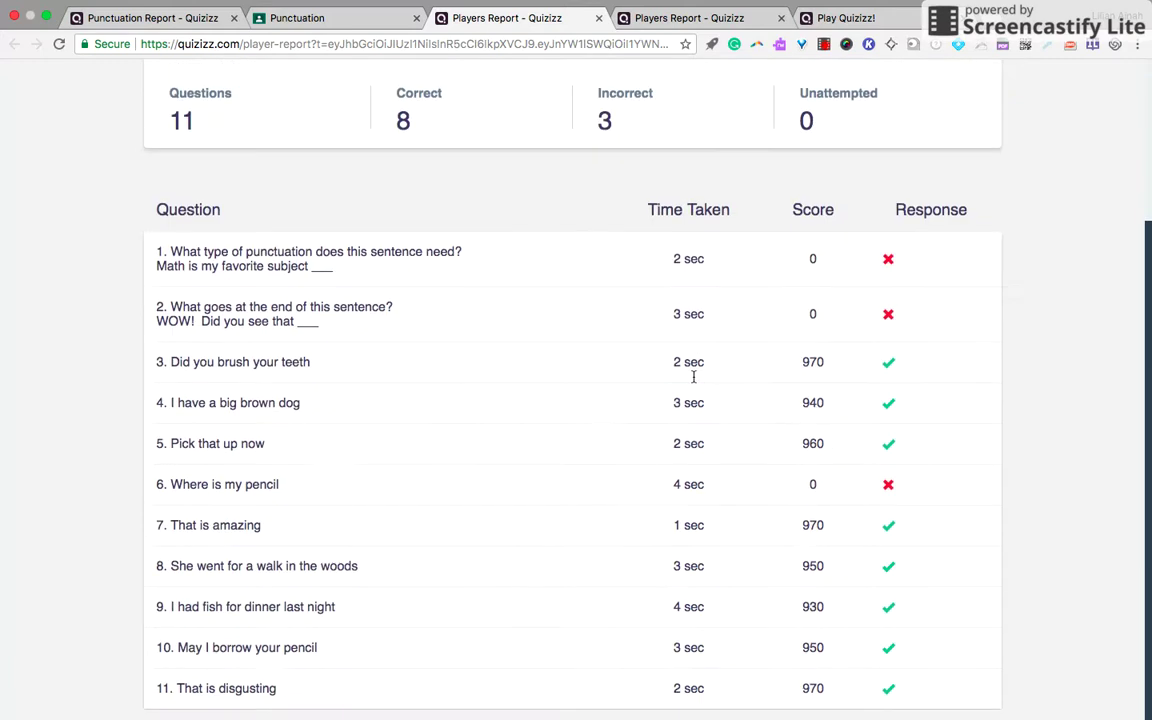
pyautogui.scroll(4, 693, 376)
pyautogui.scroll(-4, 693, 376)
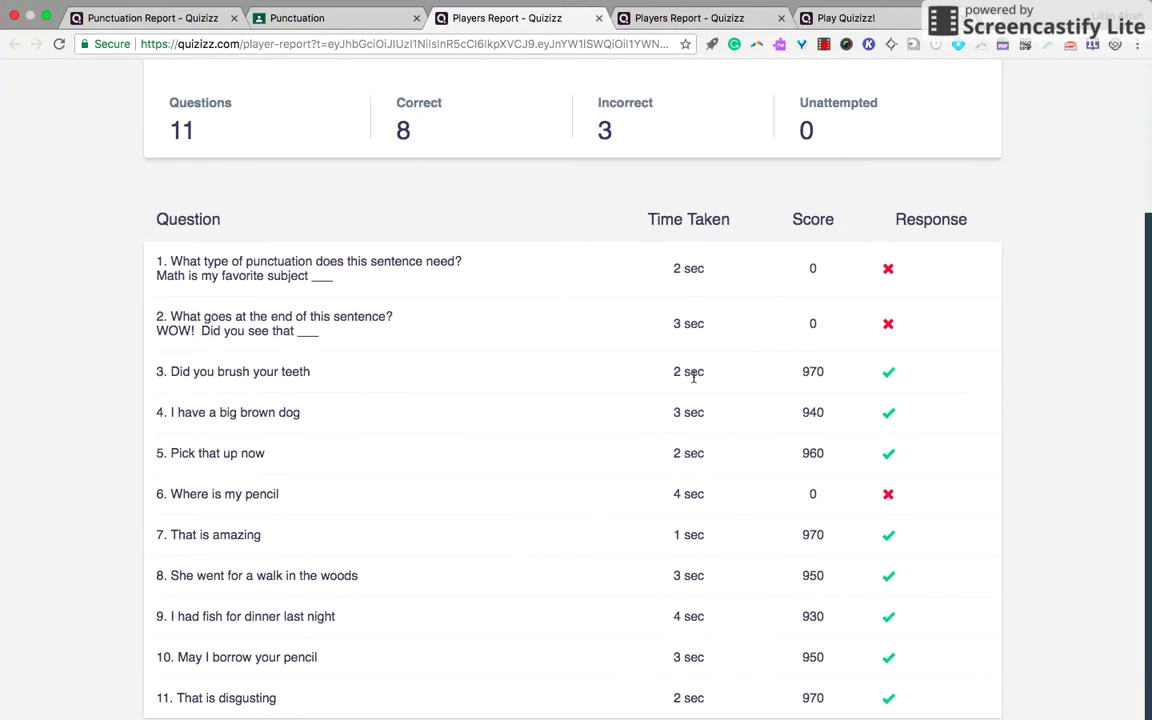
pyautogui.scroll(1, 693, 376)
pyautogui.scroll(3, 661, 374)
pyautogui.scroll(-4, 661, 374)
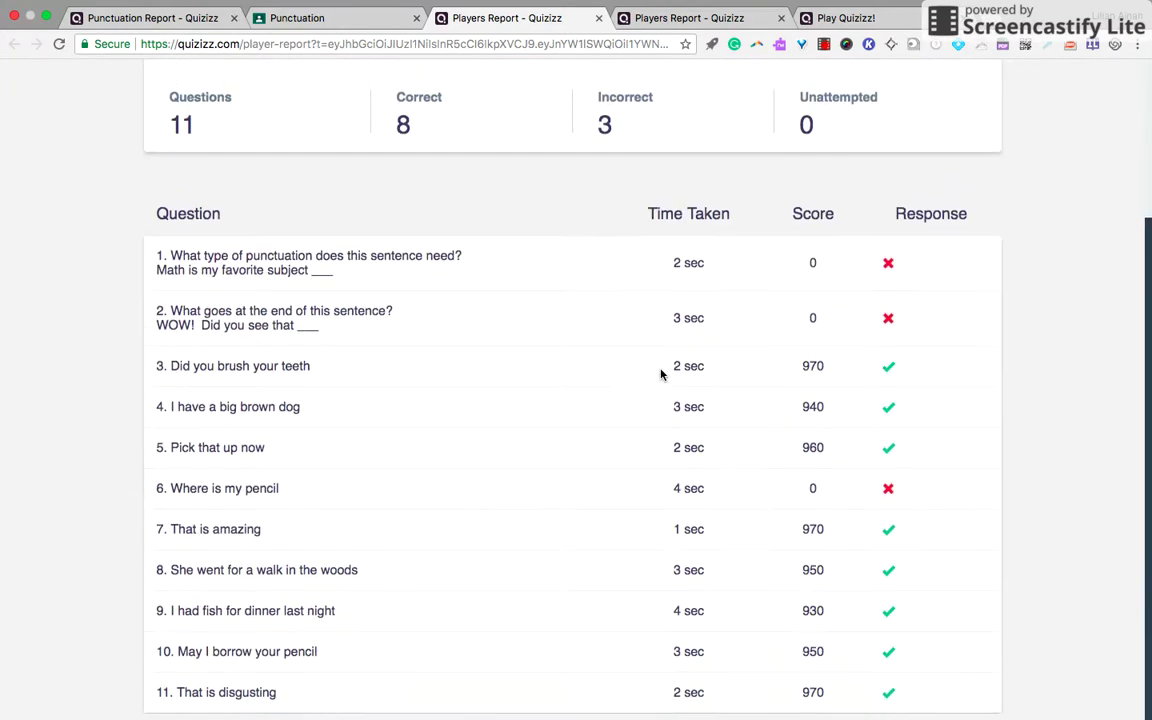
pyautogui.scroll(3, 661, 374)
pyautogui.scroll(-4, 661, 374)
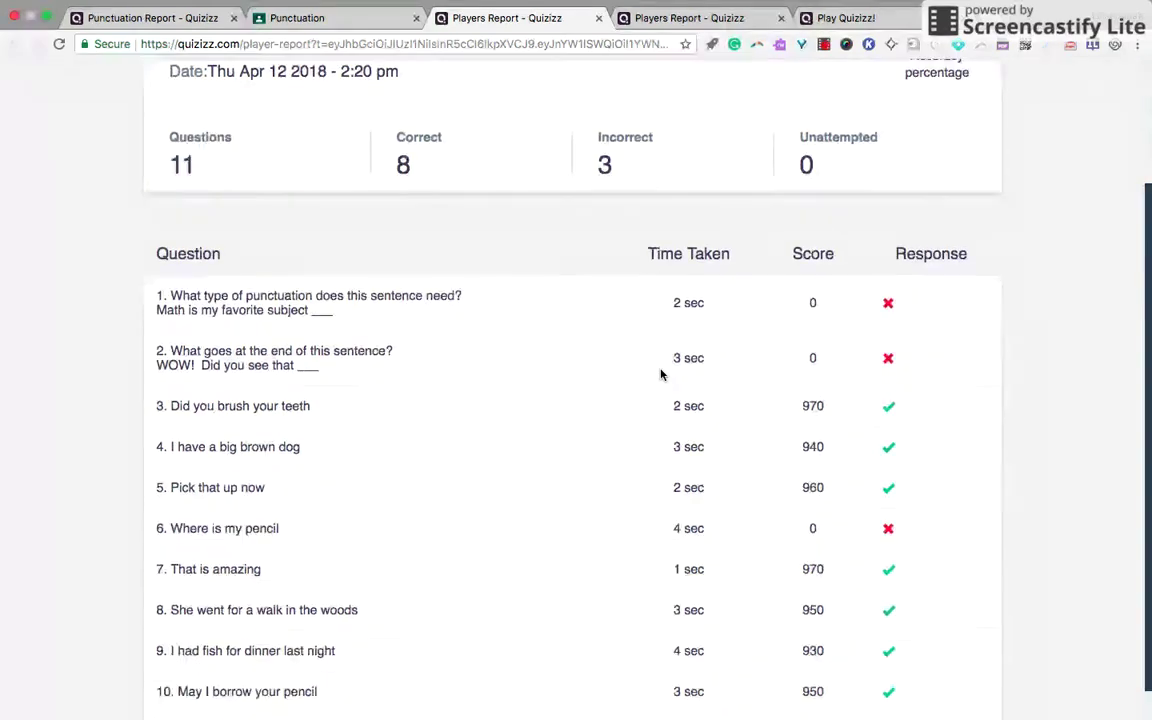
pyautogui.scroll(1, 655, 350)
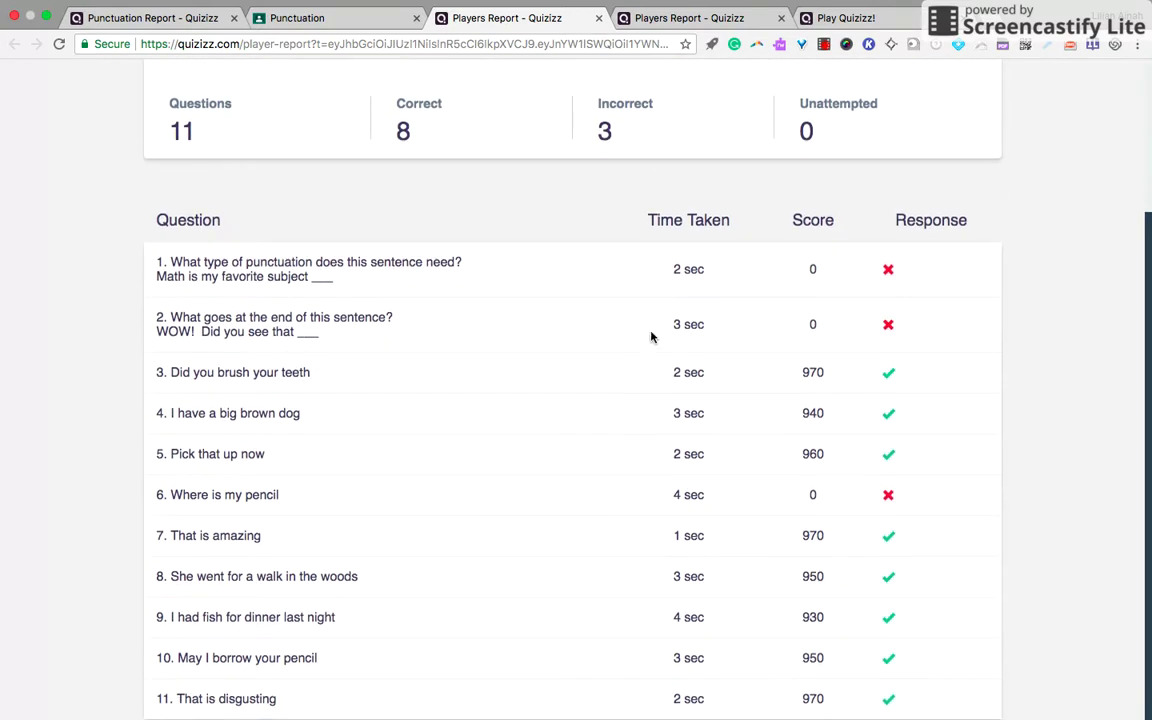
# Step: Go to the Classroom assignment tab and back to the Players Report
pyautogui.click(366, 24)
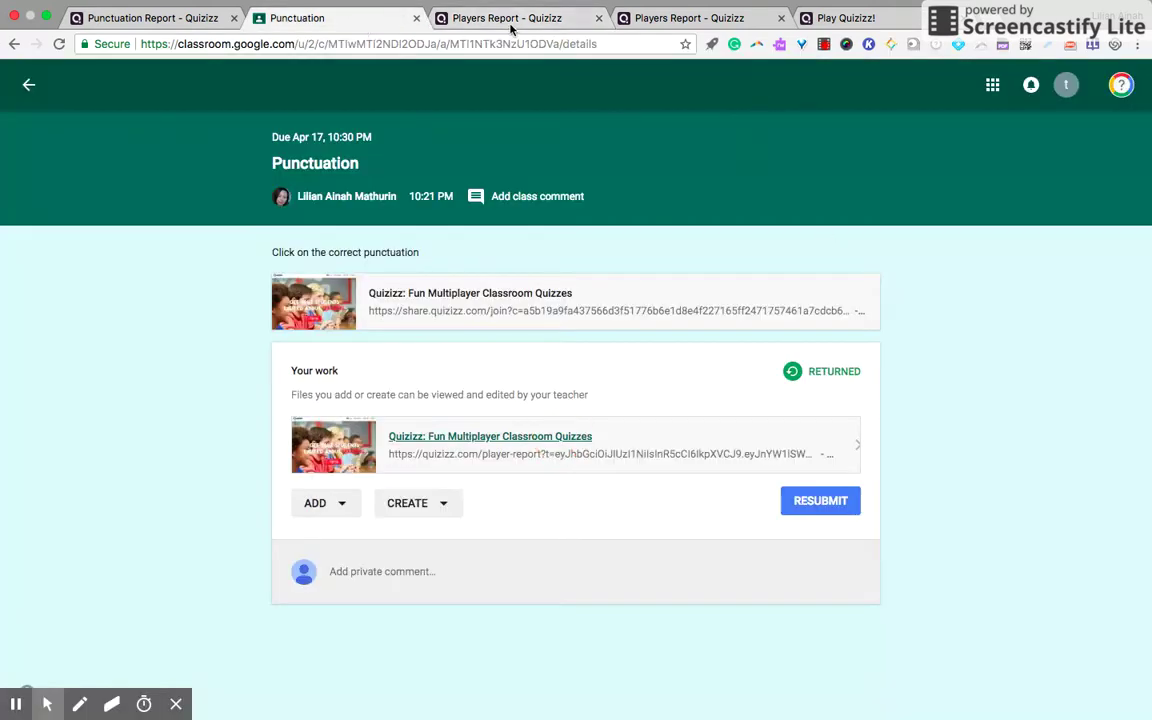
pyautogui.click(467, 19)
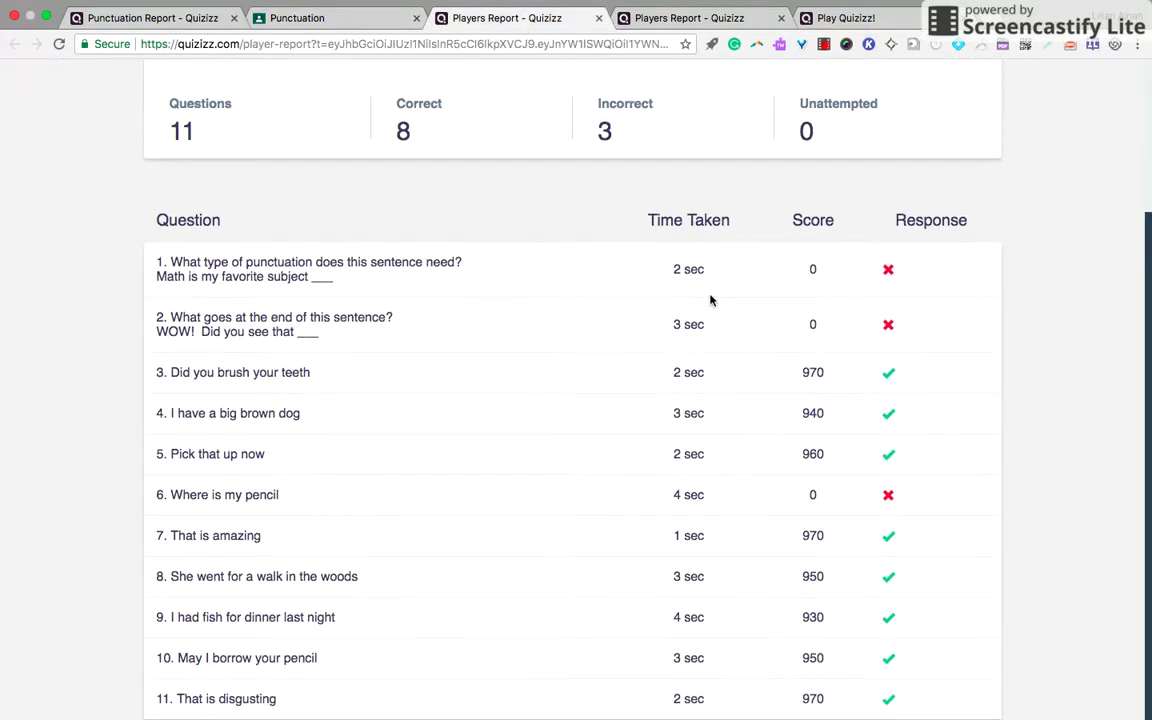
pyautogui.scroll(4, 710, 300)
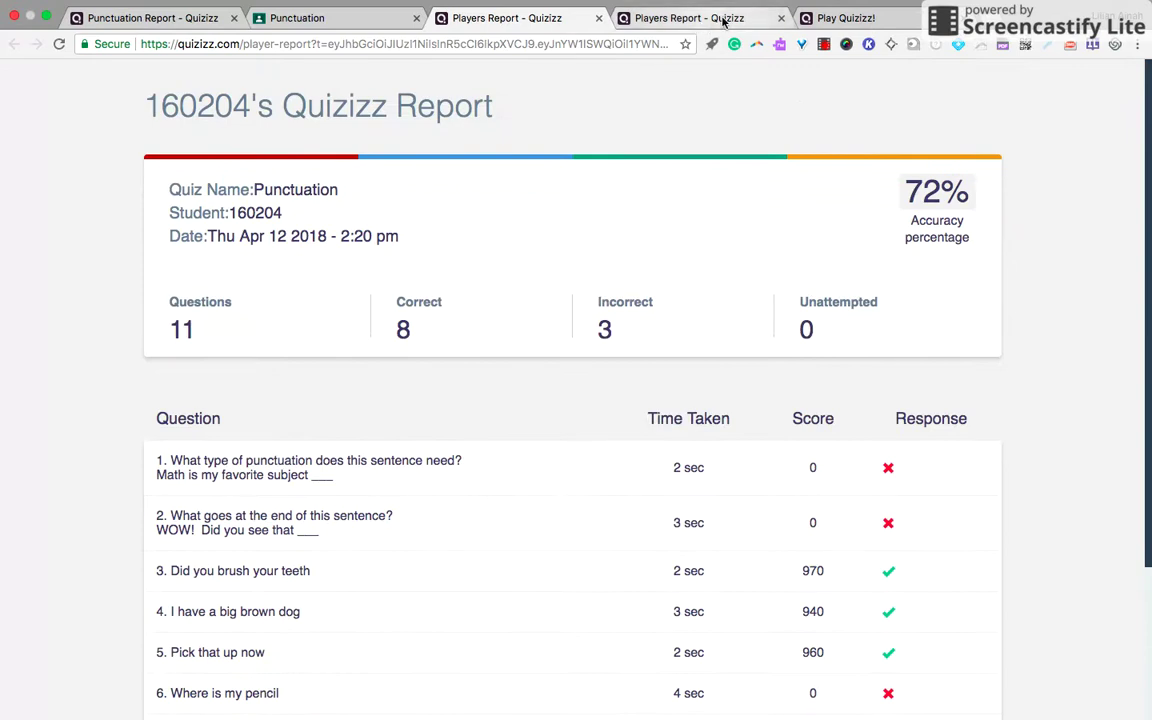